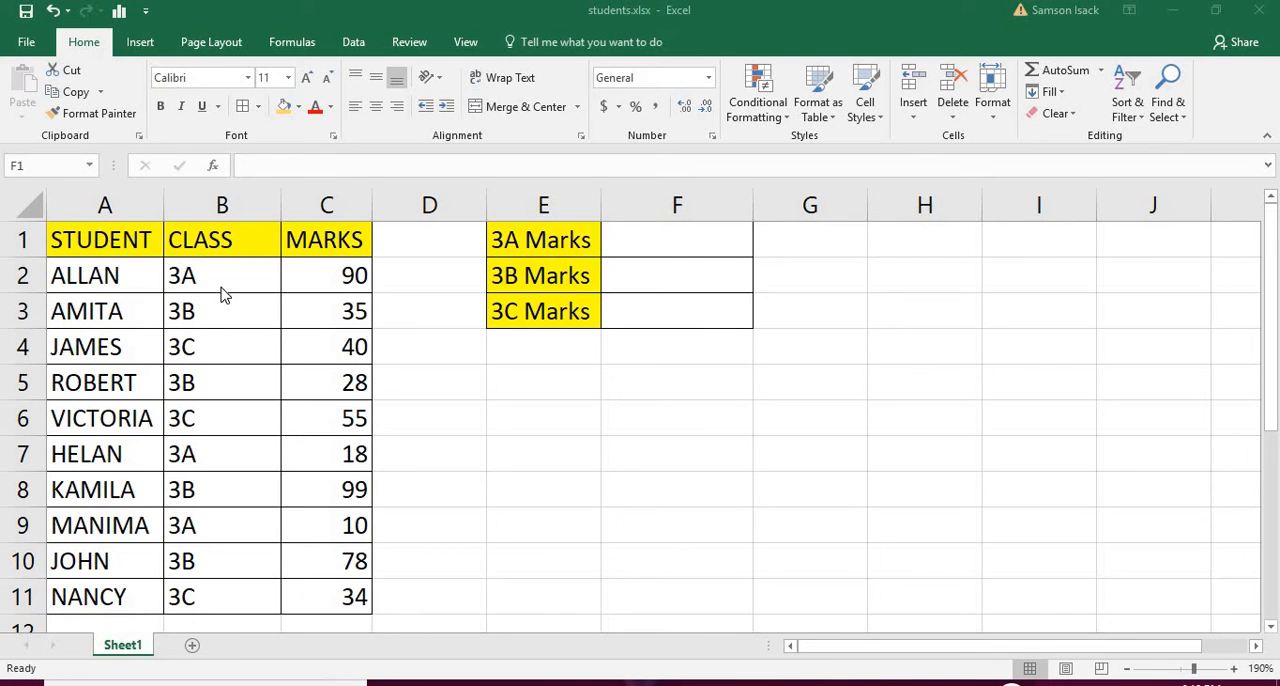
# Examine the student, class and marks columns in rows 2 to 11 and the empty 3A Marks result cell.
pyautogui.click(105, 273)
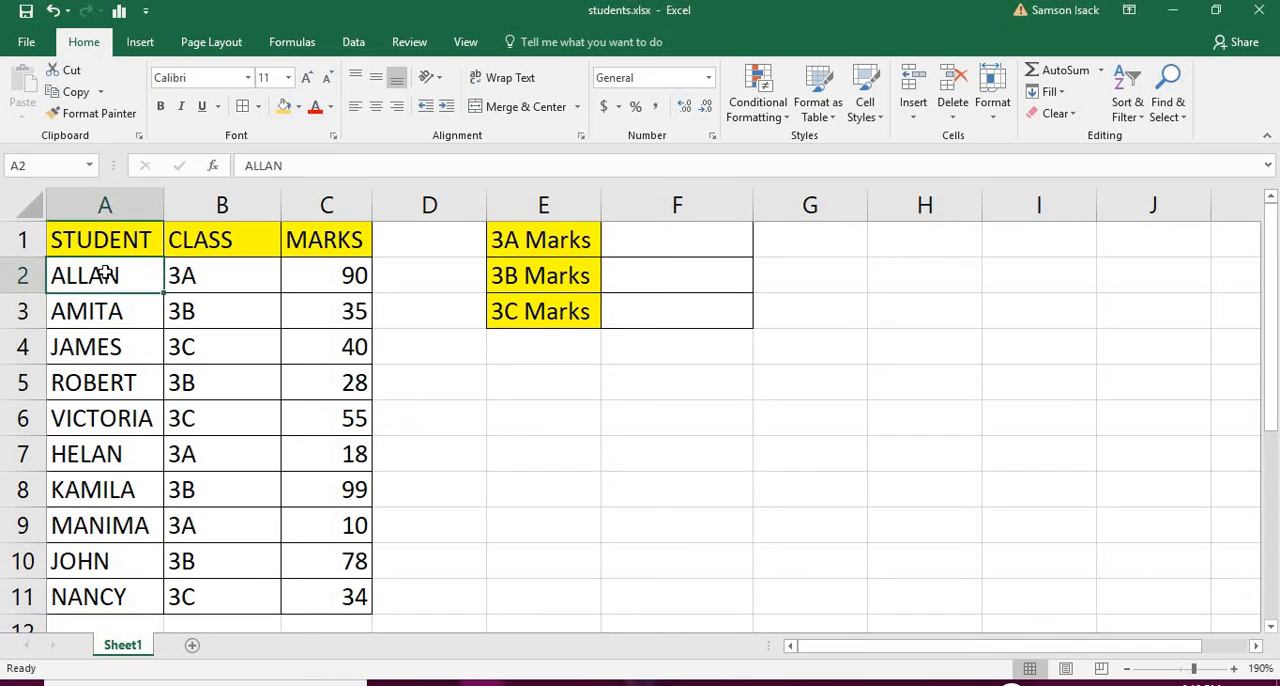
pyautogui.click(222, 283)
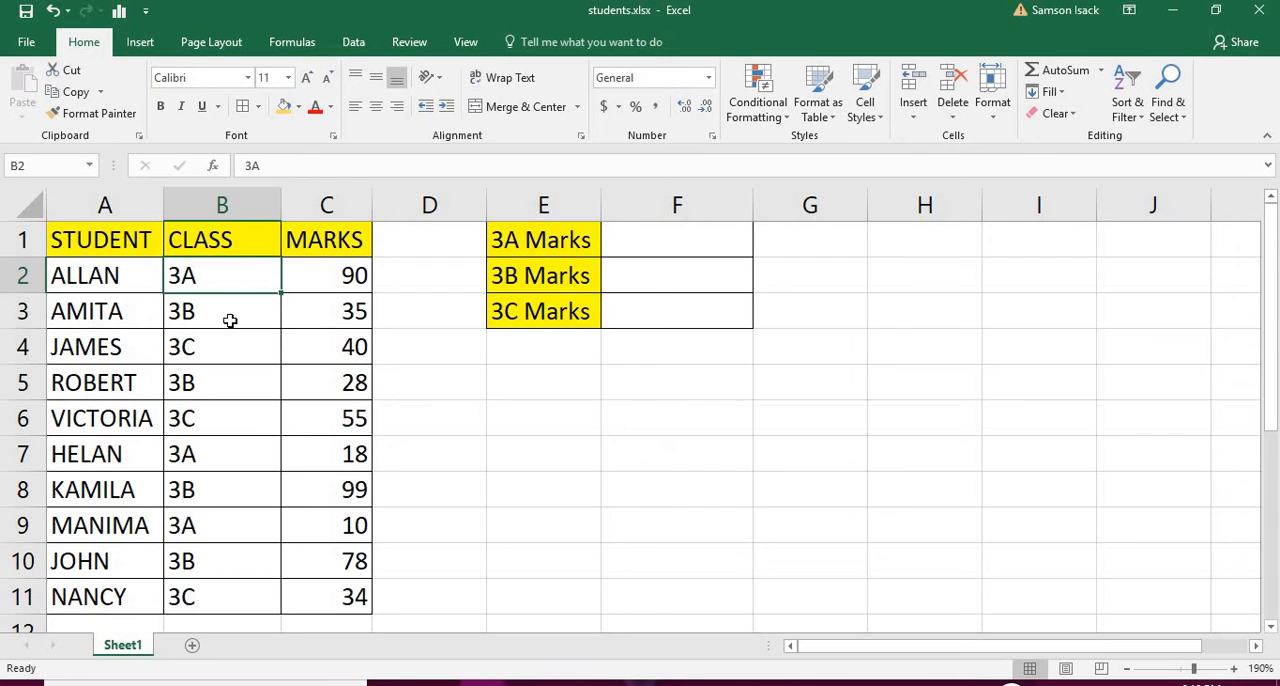
pyautogui.click(325, 271)
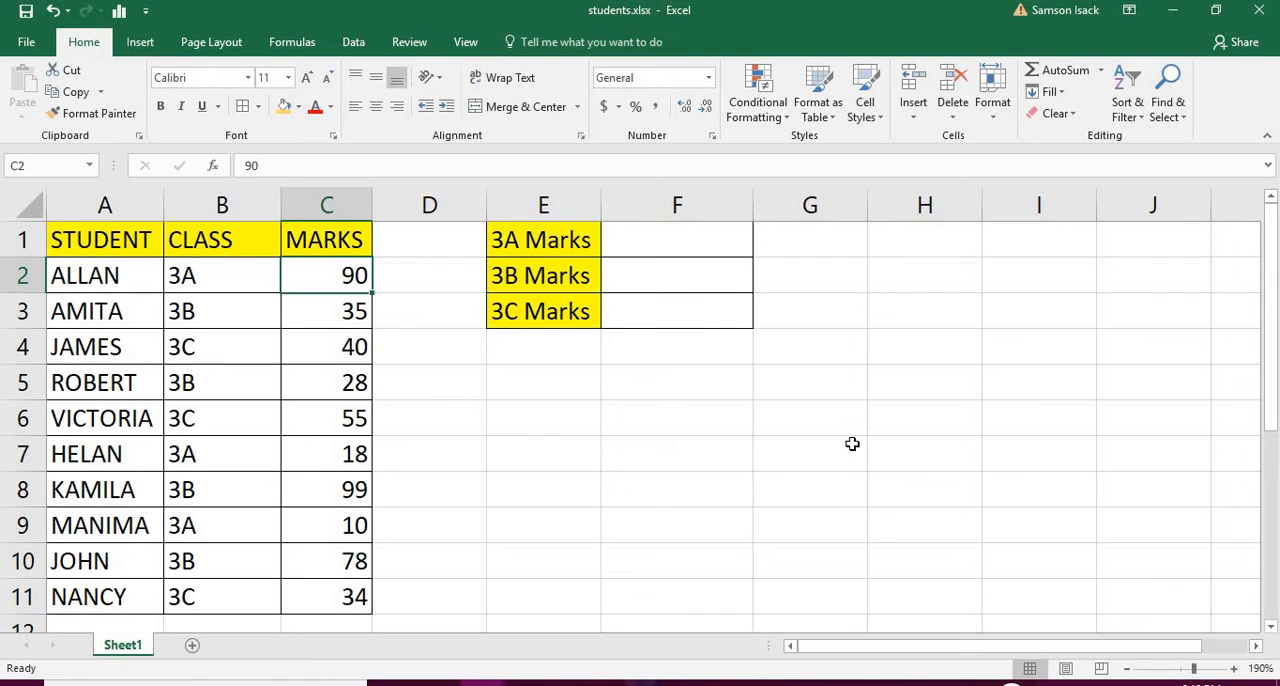
pyautogui.click(1271, 629)
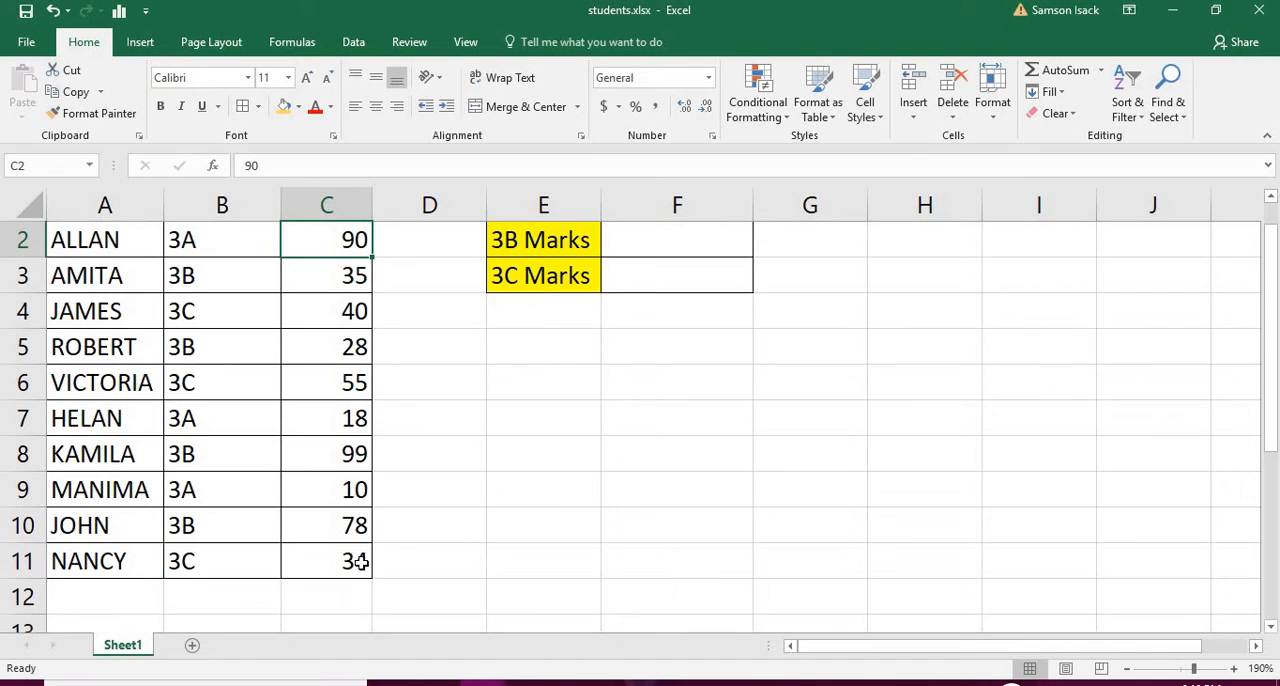
pyautogui.moveTo(358, 562); pyautogui.dragTo(355, 275)
pyautogui.click(699, 240)
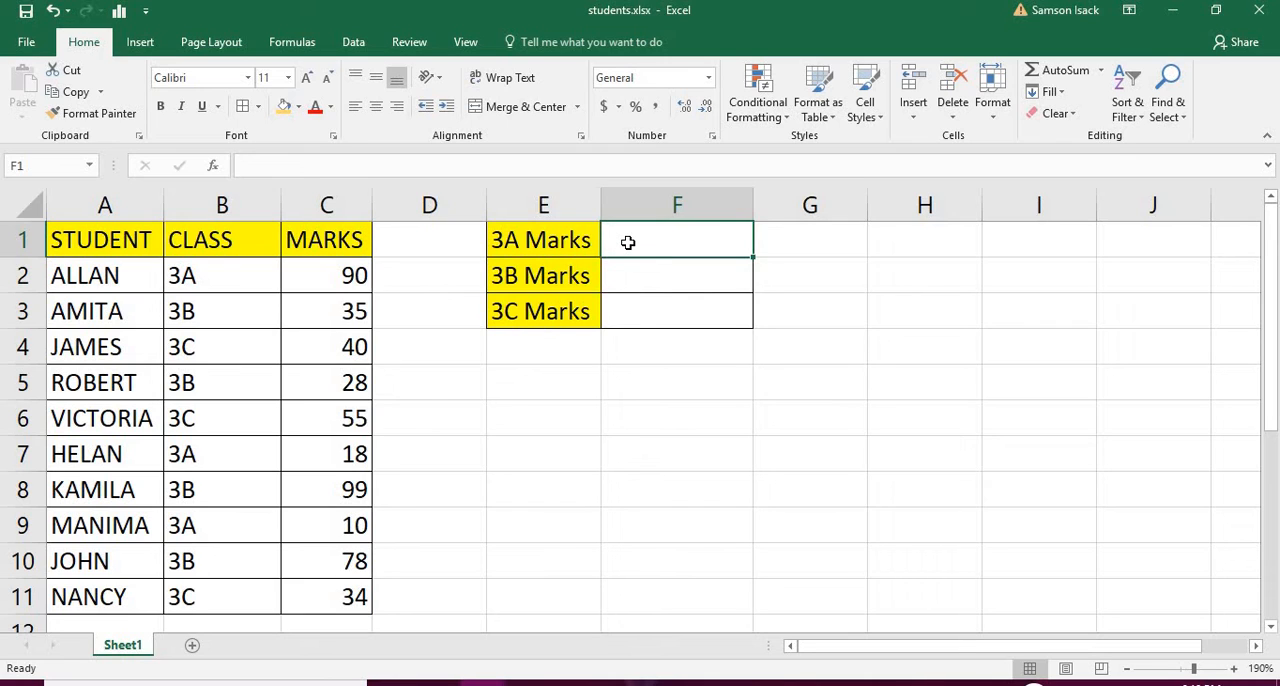
pyautogui.moveTo(317, 276); pyautogui.dragTo(355, 598)
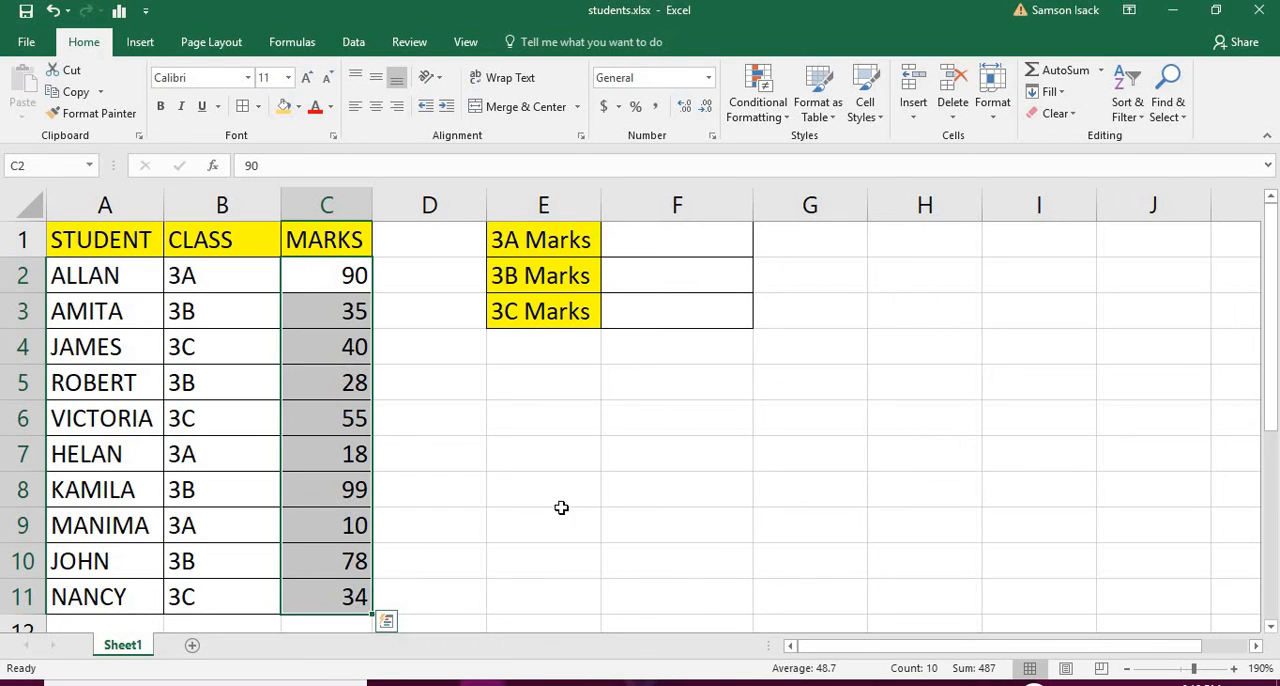
# Begin a SUMIF formula in F1 for 3A Marks, with the class cells B2:B11 as the range.
pyautogui.click(658, 244)
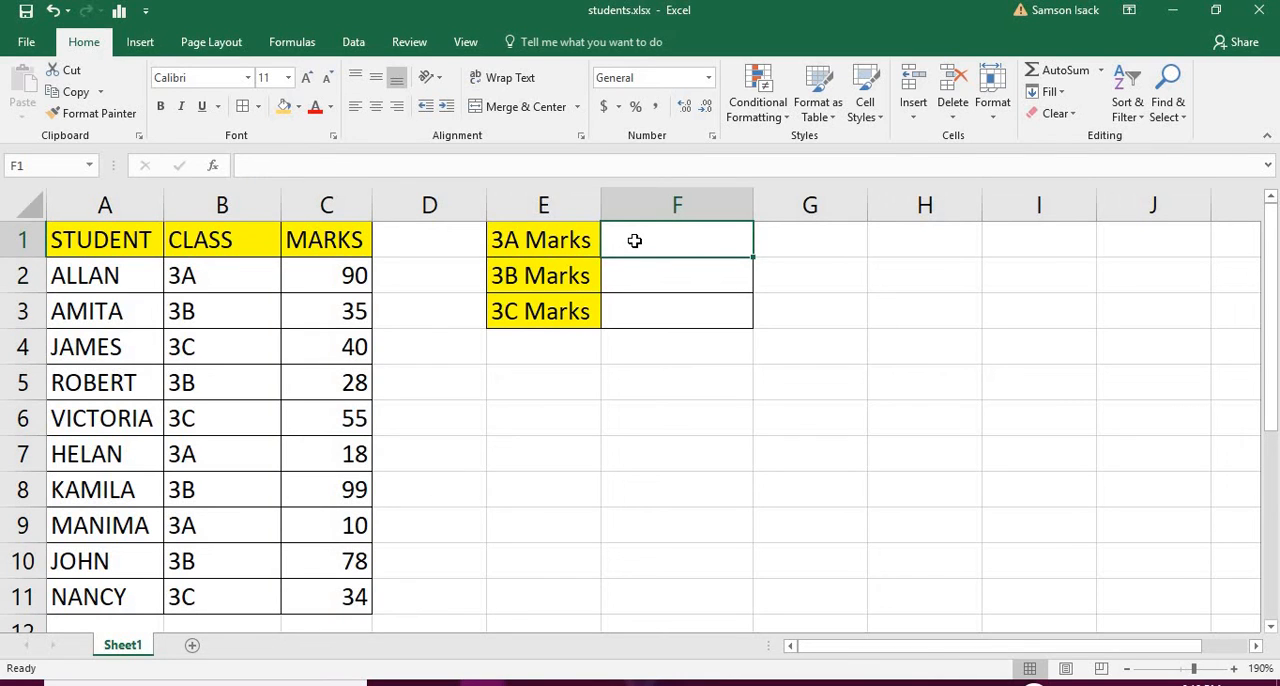
pyautogui.write('=')
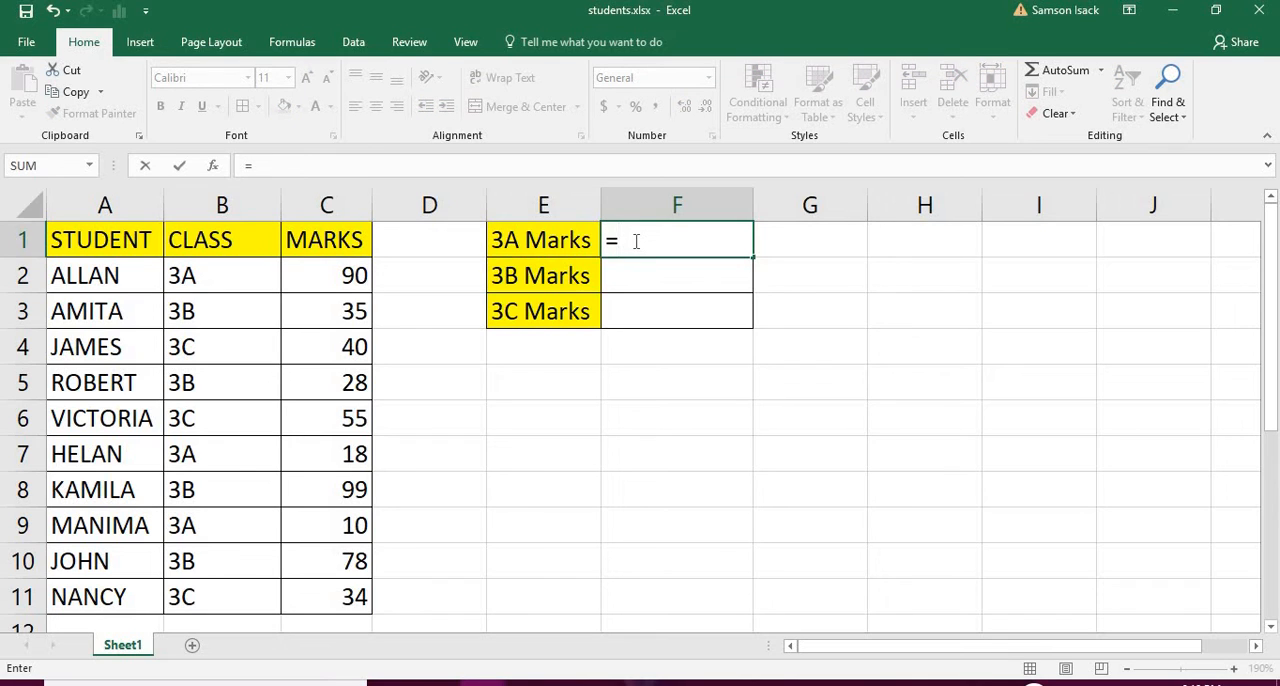
pyautogui.write('SUMIF')
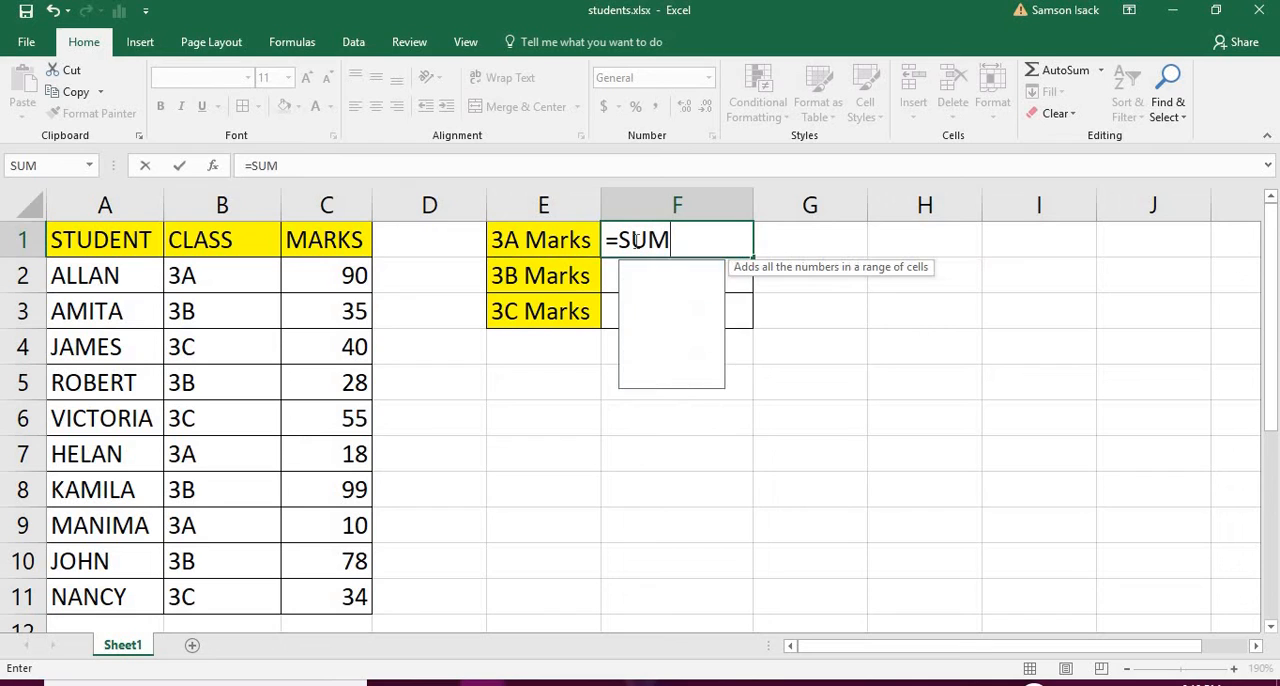
pyautogui.press('BackSpace')
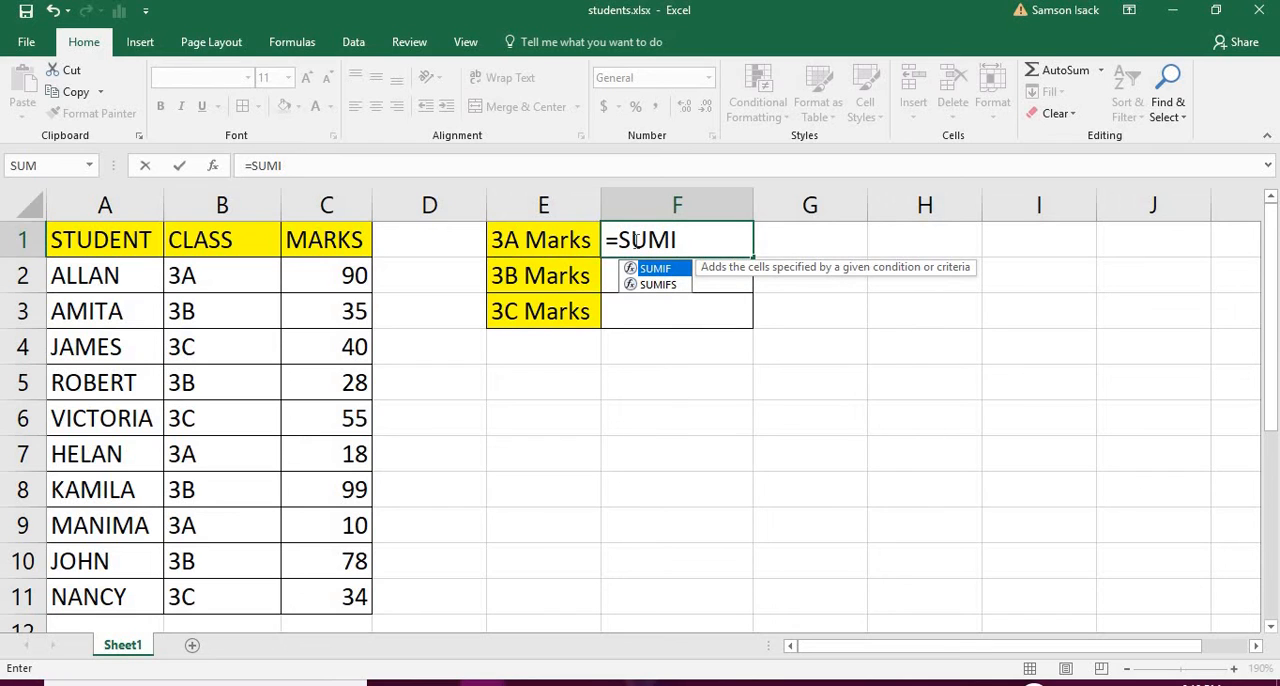
pyautogui.write('F(')
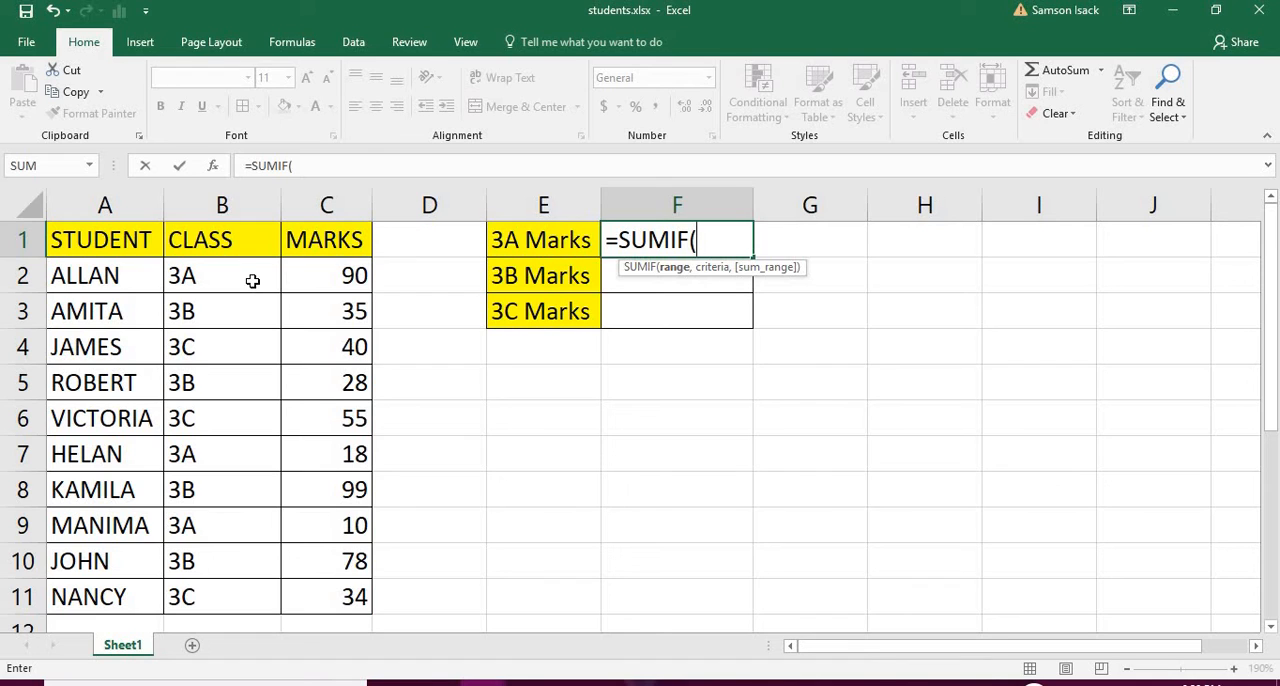
pyautogui.moveTo(251, 278); pyautogui.dragTo(255, 602)
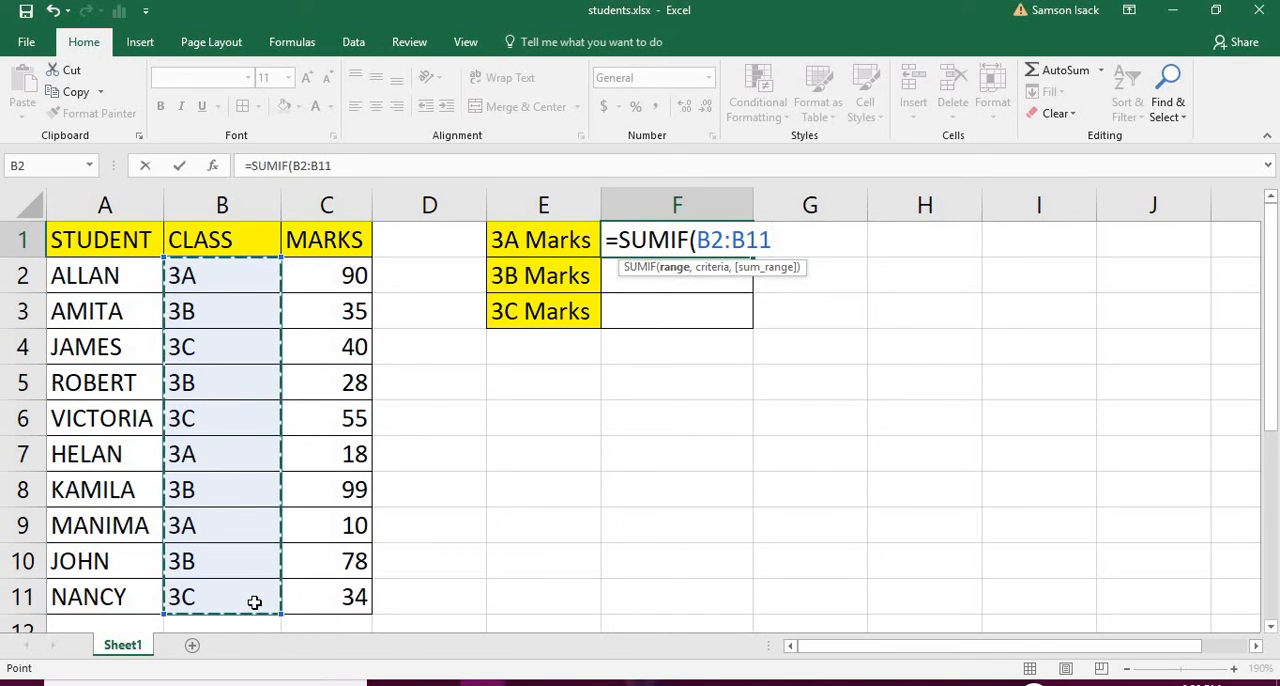
pyautogui.write(',')
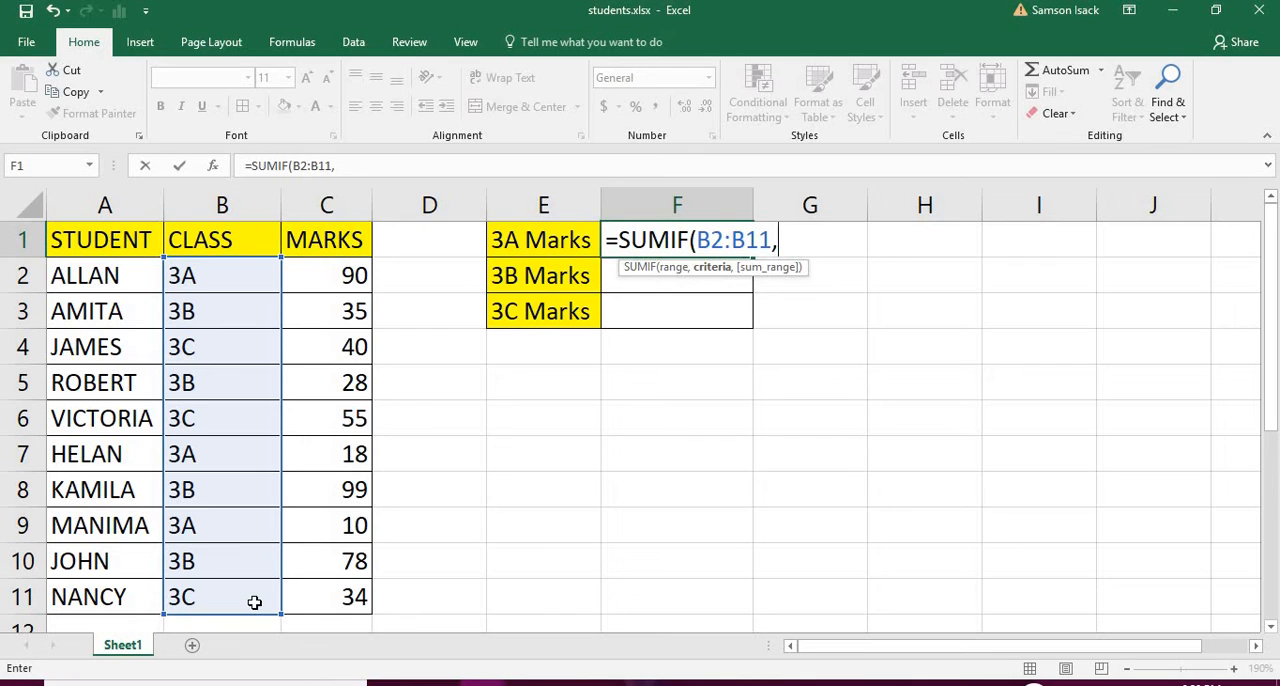
pyautogui.write('"')
pyautogui.write('=3A')
# Enter "3A" as the criteria of the SUMIF formula in F1, without an equals sign inside the quotes.
pyautogui.write('"')
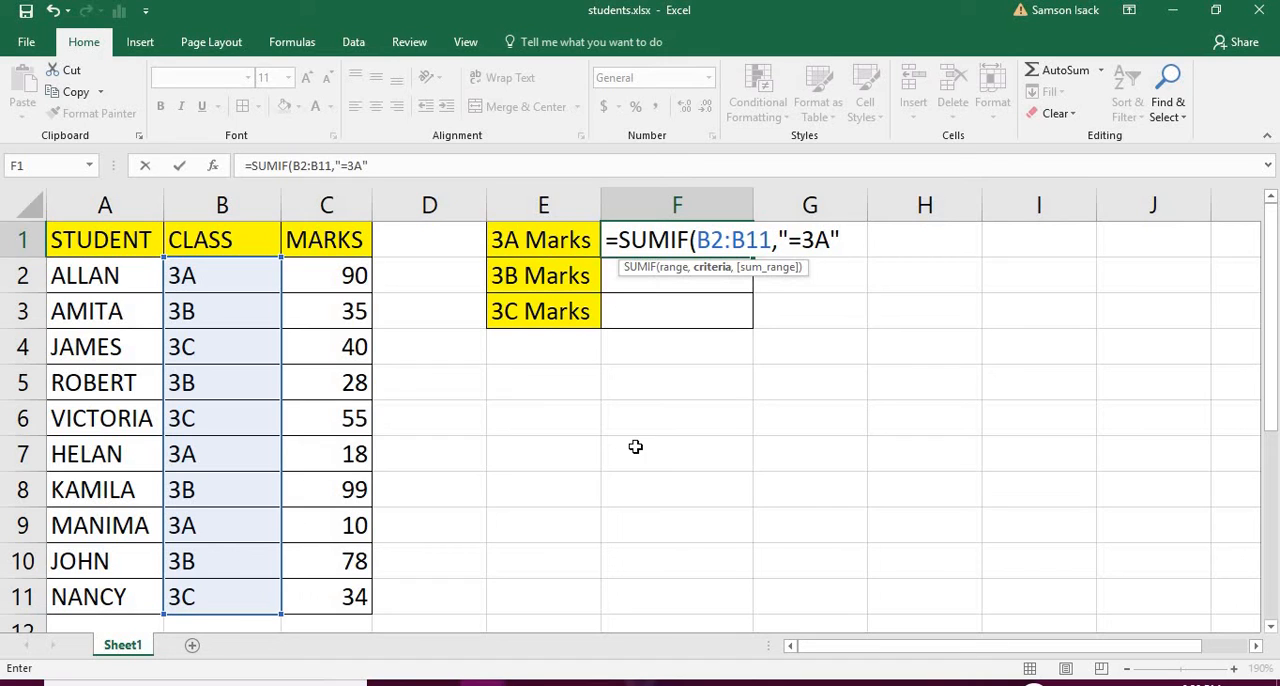
pyautogui.click(806, 238)
pyautogui.press('BackSpace')
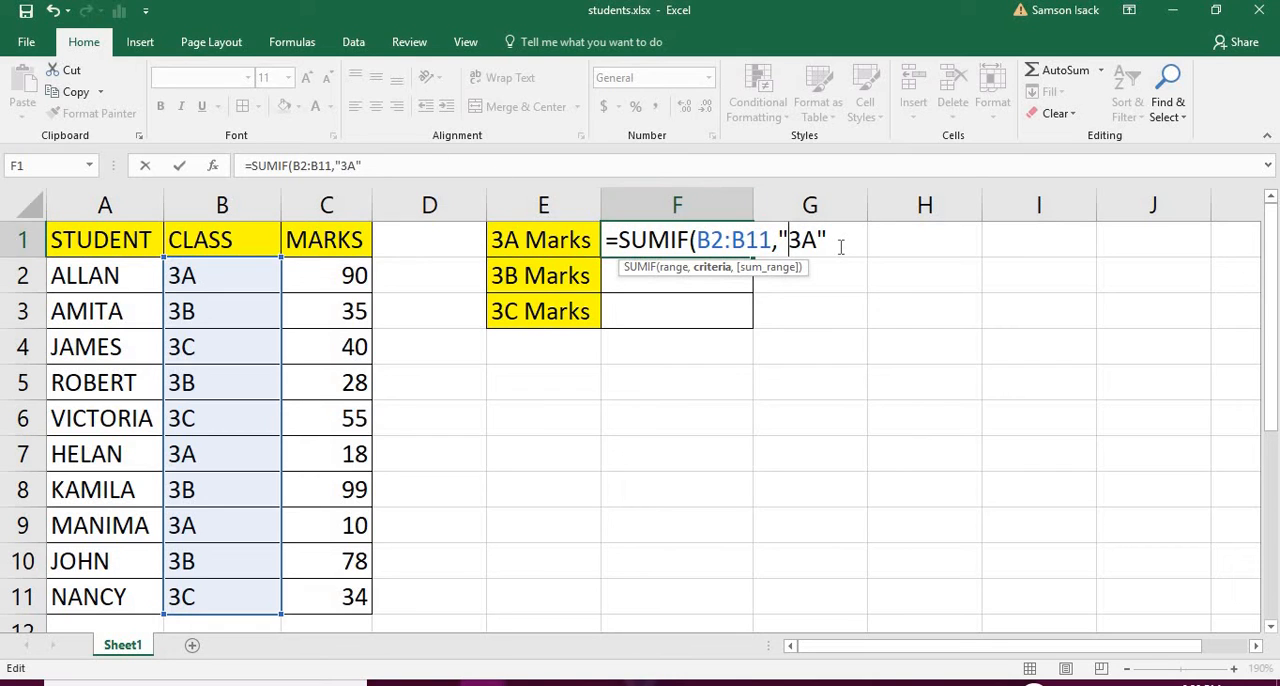
# Add the marks in C2:C11 as the sum range and complete the SUMIF formula in F1.
pyautogui.write(',')
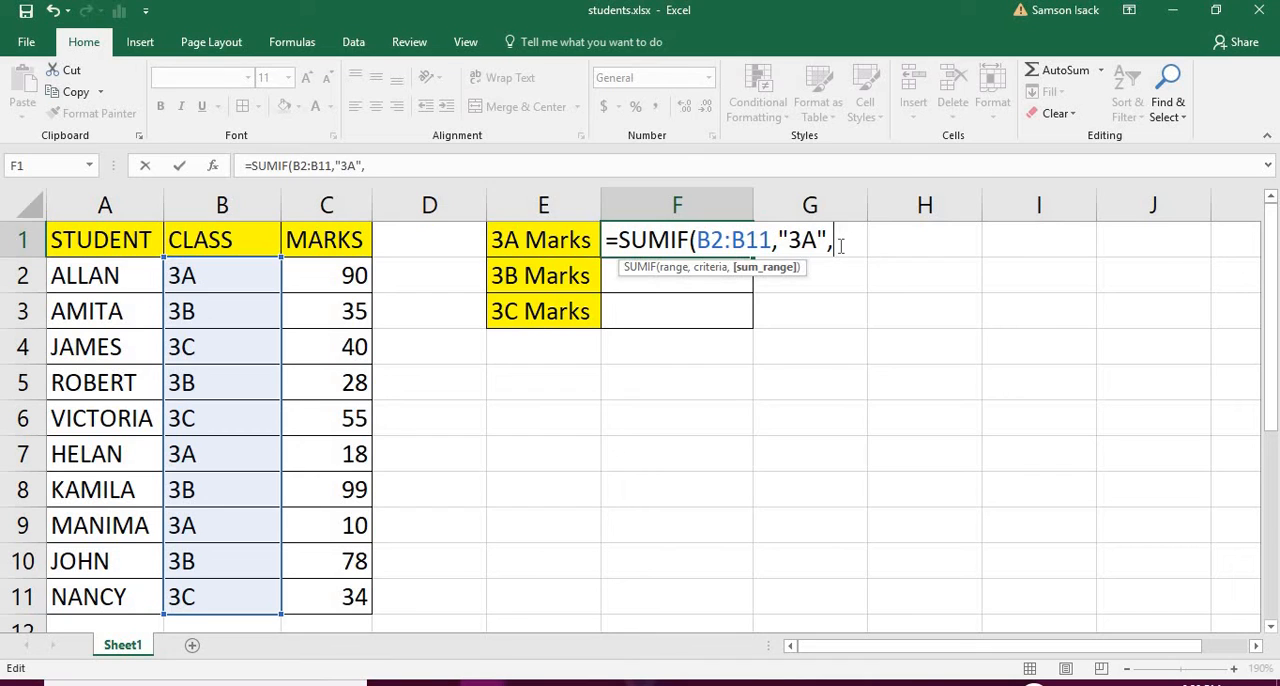
pyautogui.click(341, 280)
pyautogui.moveTo(341, 280); pyautogui.dragTo(349, 592)
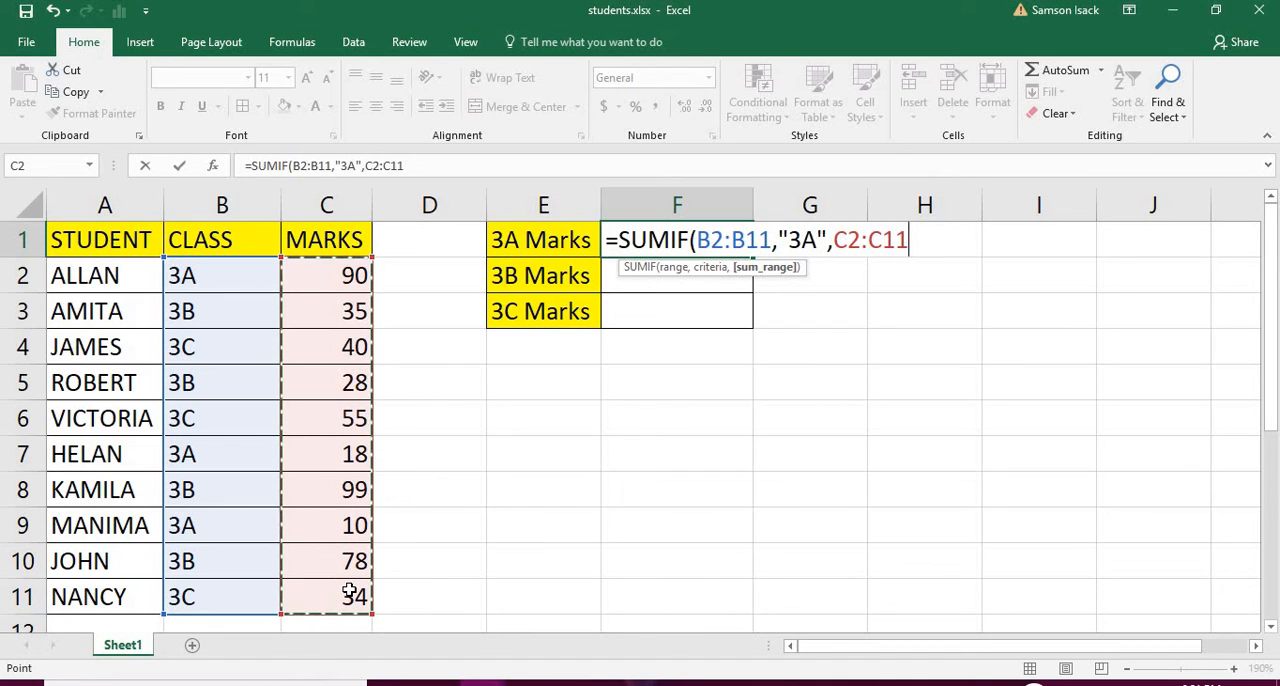
pyautogui.write(')')
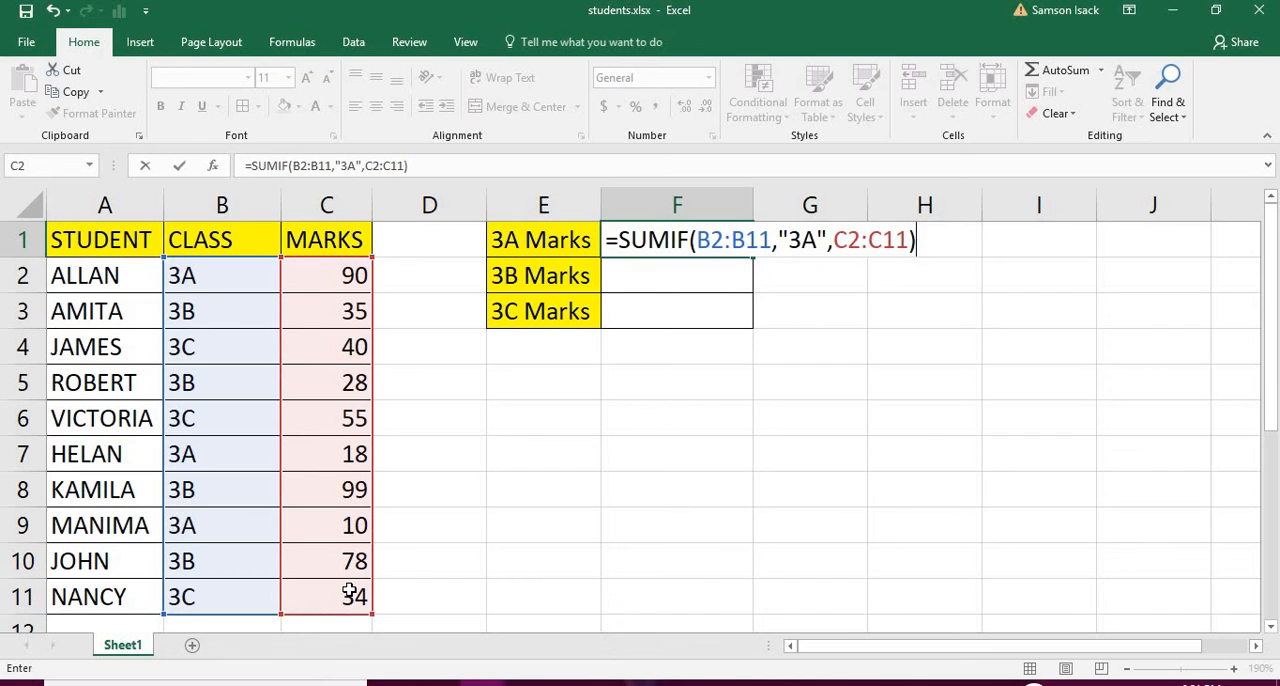
pyautogui.press('Return')
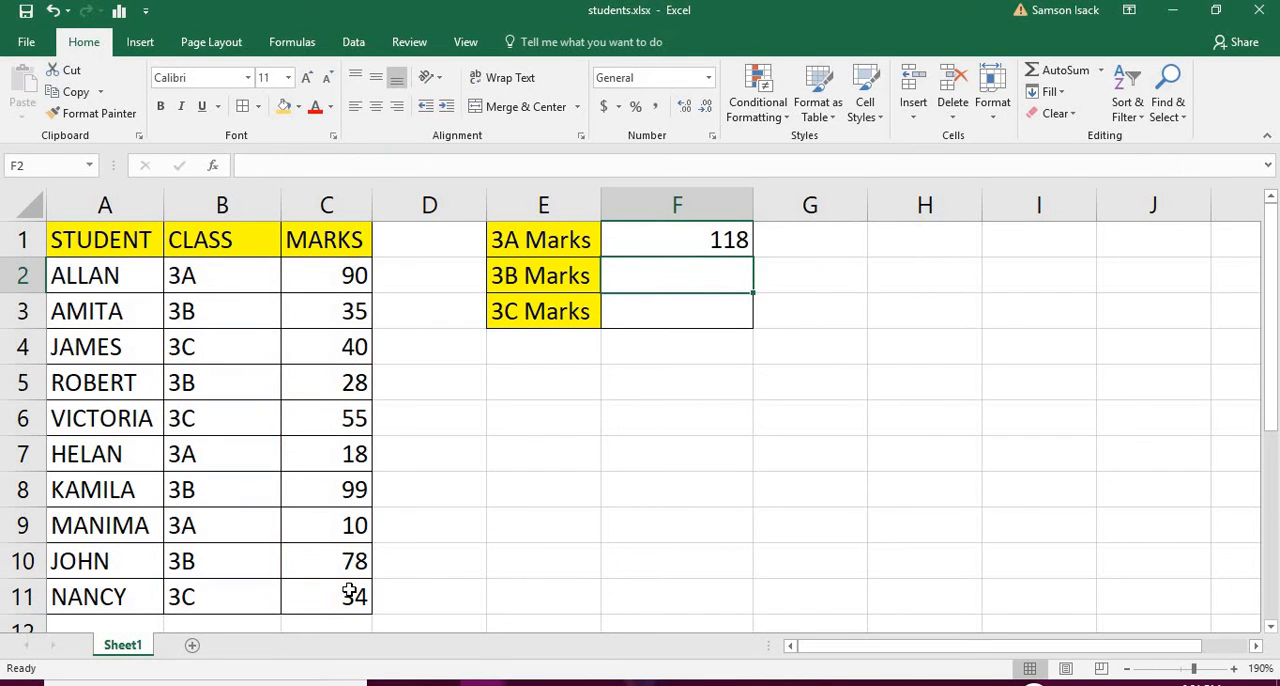
# Copy the 3A Marks formula from F1 down to F2:F3 and compare the copied formula with the original.
pyautogui.click(708, 239)
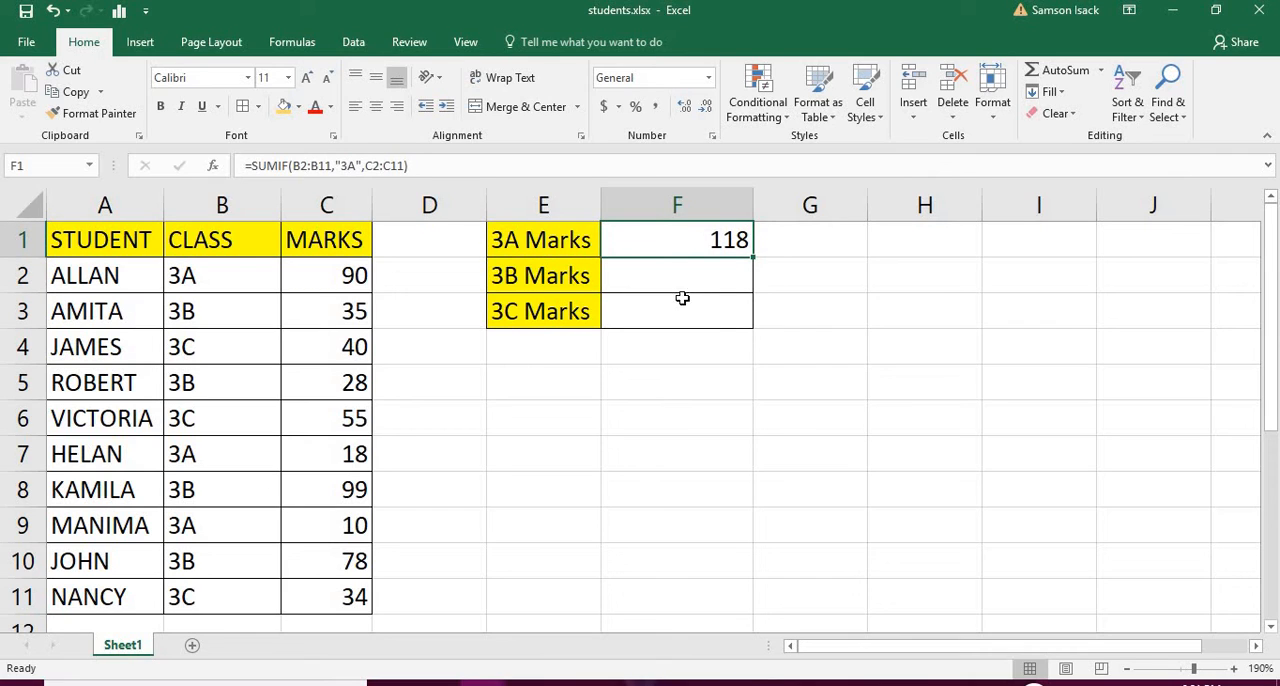
pyautogui.moveTo(753, 257); pyautogui.dragTo(751, 323)
pyautogui.click(701, 286)
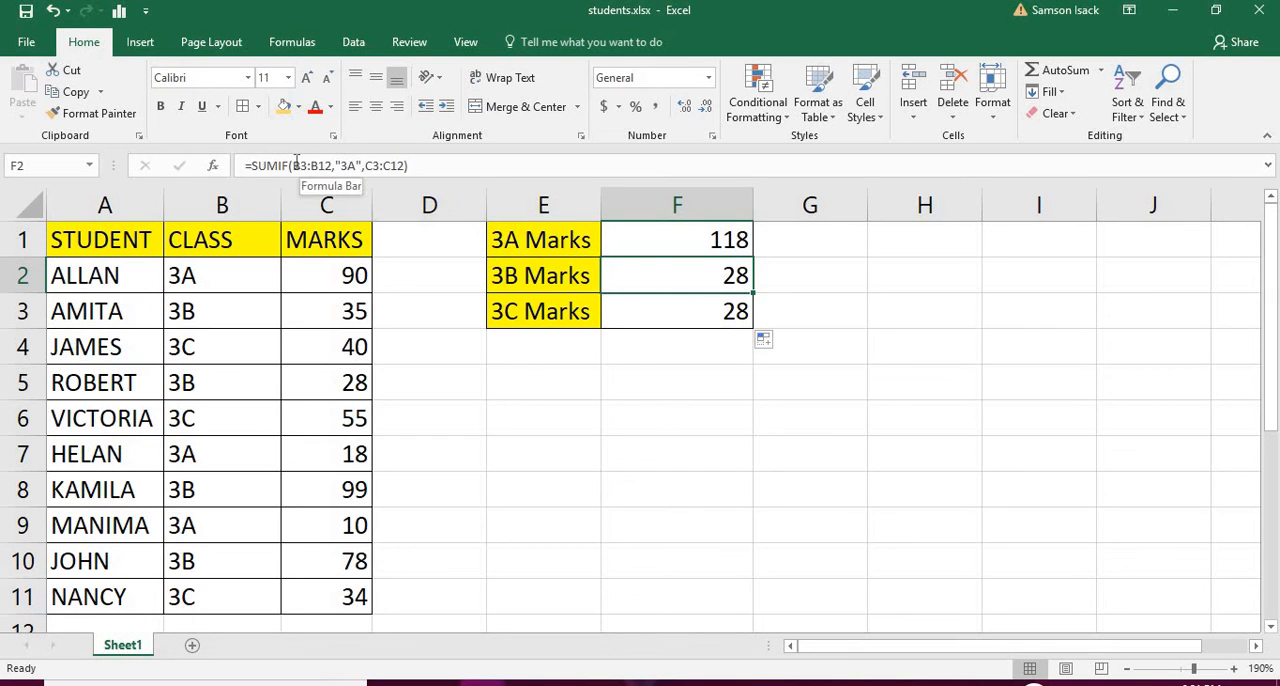
pyautogui.click(674, 229)
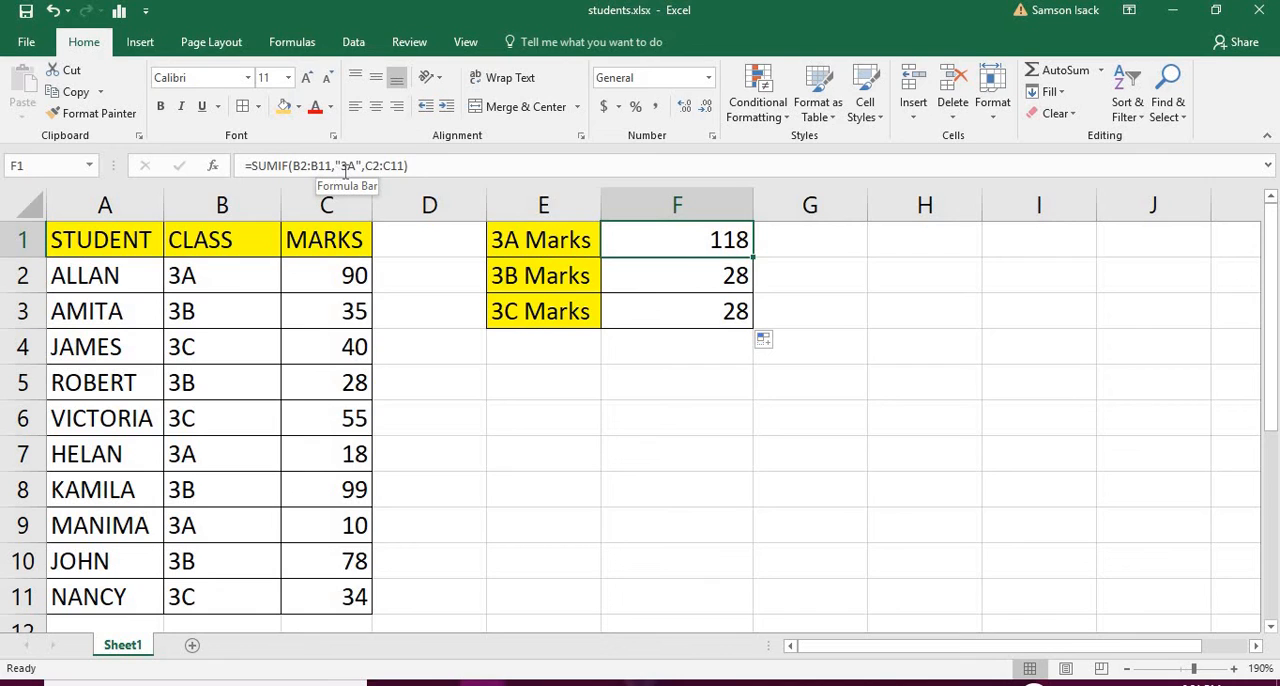
# Change the criteria in the 3B Marks formula in F2 to "3B".
pyautogui.click(663, 269)
pyautogui.click(357, 166)
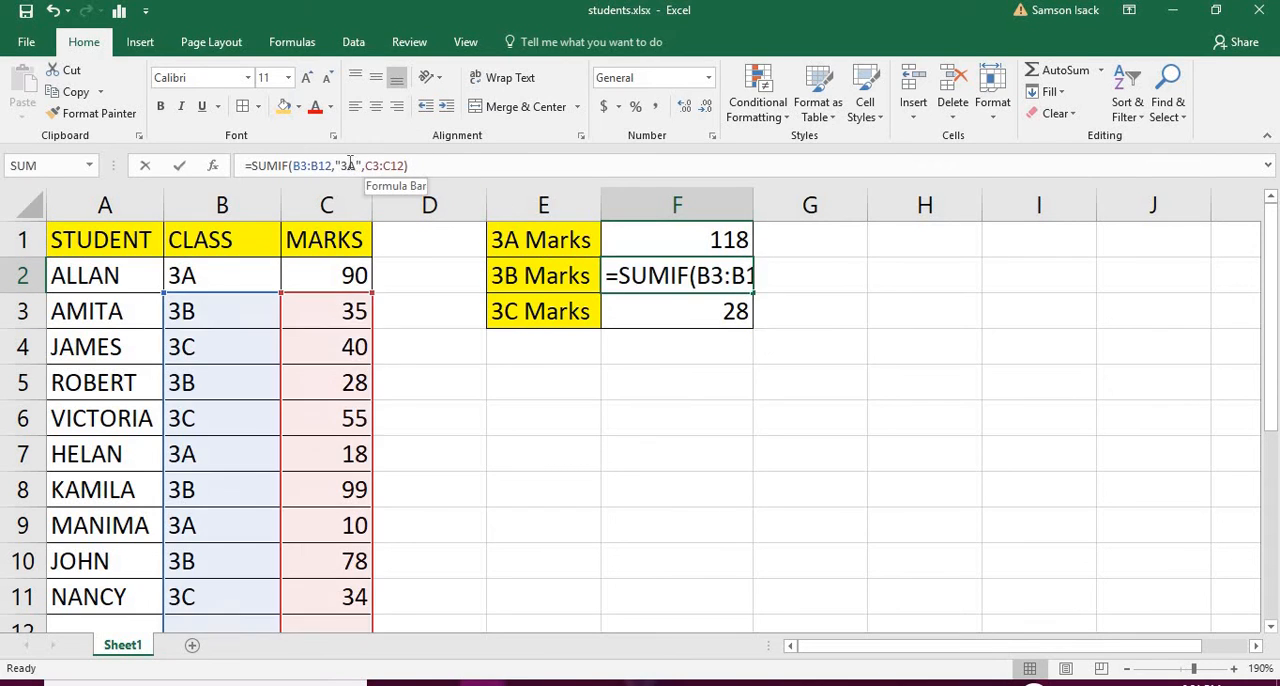
pyautogui.press('BackSpace')
pyautogui.write('B')
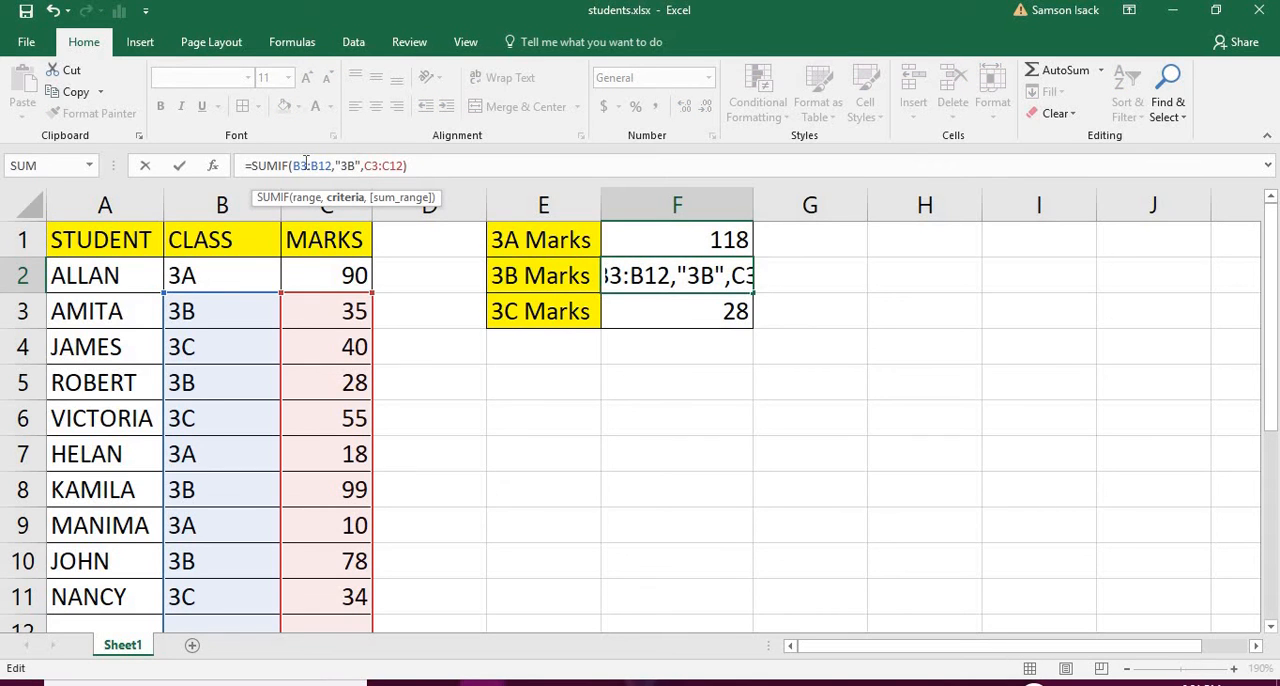
# Correct the F2 formula so its range is B2:B11 and its sum range is C2:C11.
pyautogui.click(301, 165)
pyautogui.write('2')
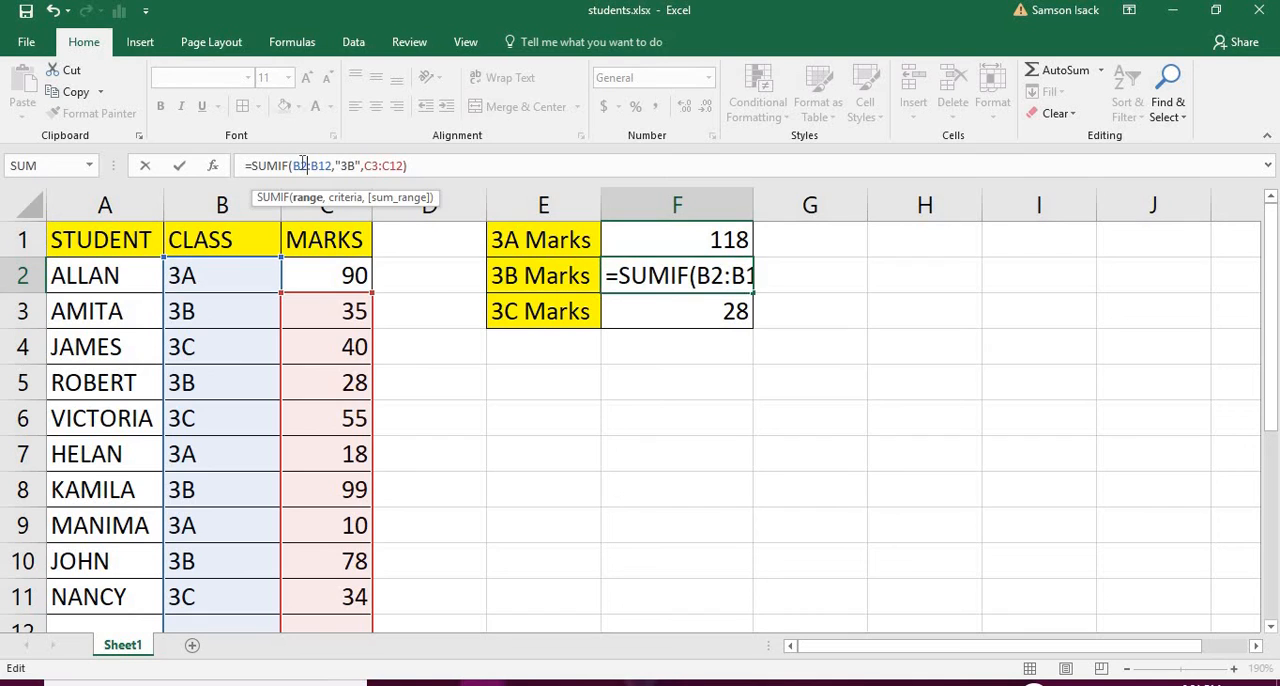
pyautogui.moveTo(336, 165); pyautogui.dragTo(325, 165)
pyautogui.write('1')
pyautogui.press('Right')
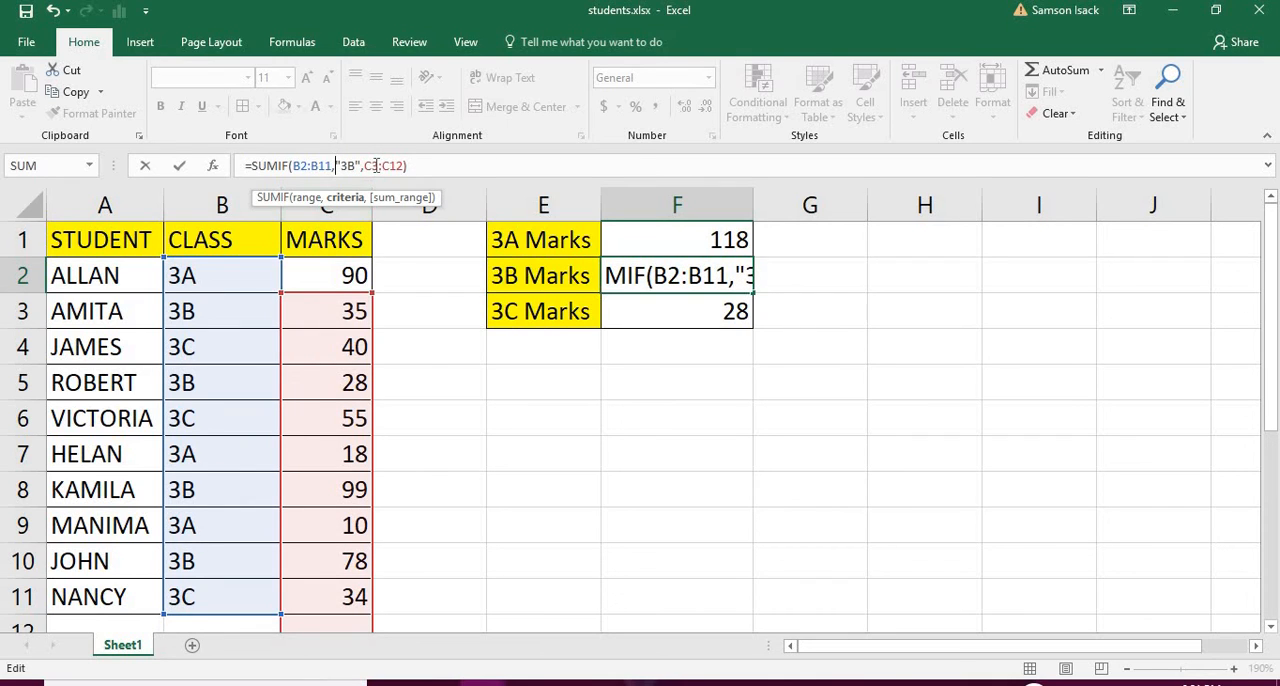
pyautogui.moveTo(366, 166); pyautogui.dragTo(400, 170)
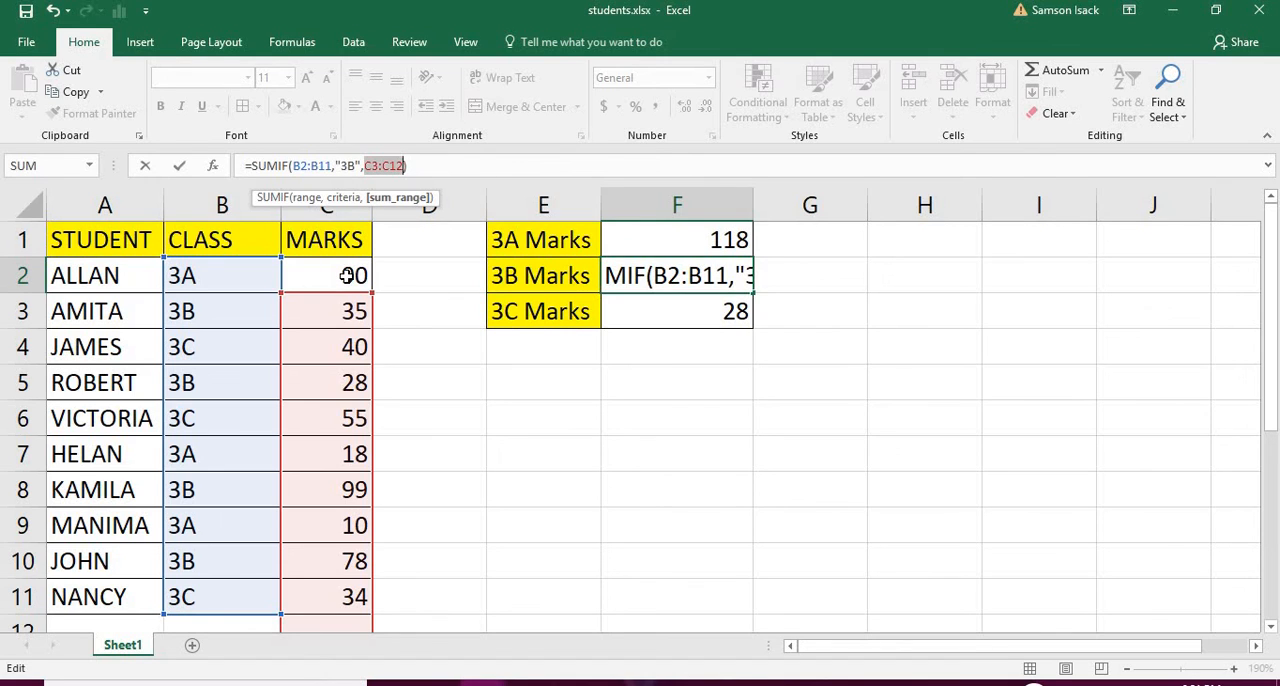
pyautogui.moveTo(348, 277); pyautogui.dragTo(352, 596)
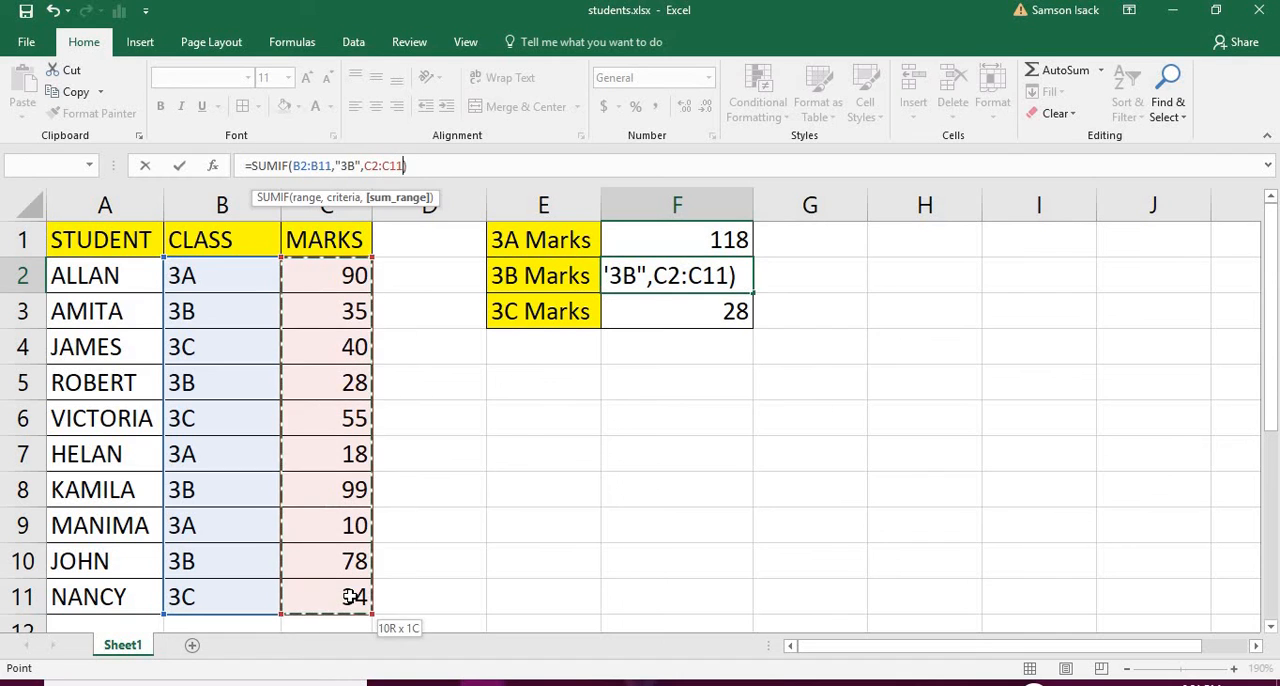
pyautogui.press('Return')
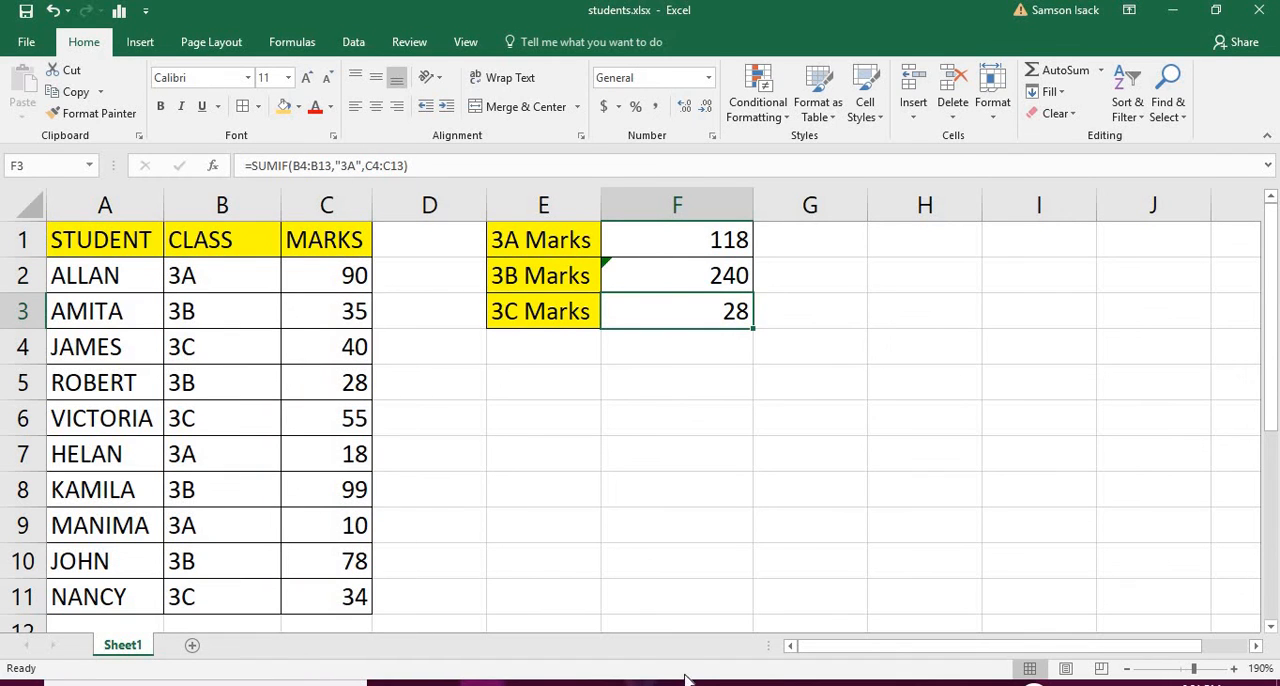
pyautogui.click(641, 269)
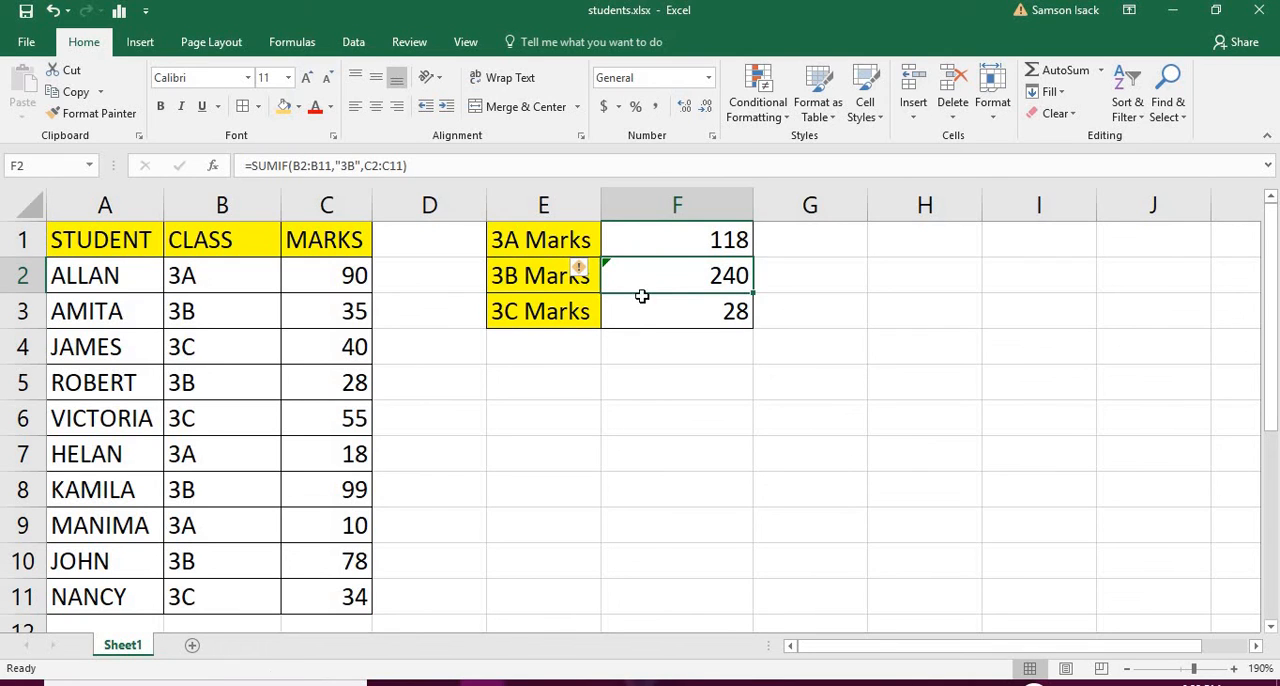
# Set the range of the 3C Marks formula in F3 to B2:B11 and its criteria to "3C".
pyautogui.click(636, 308)
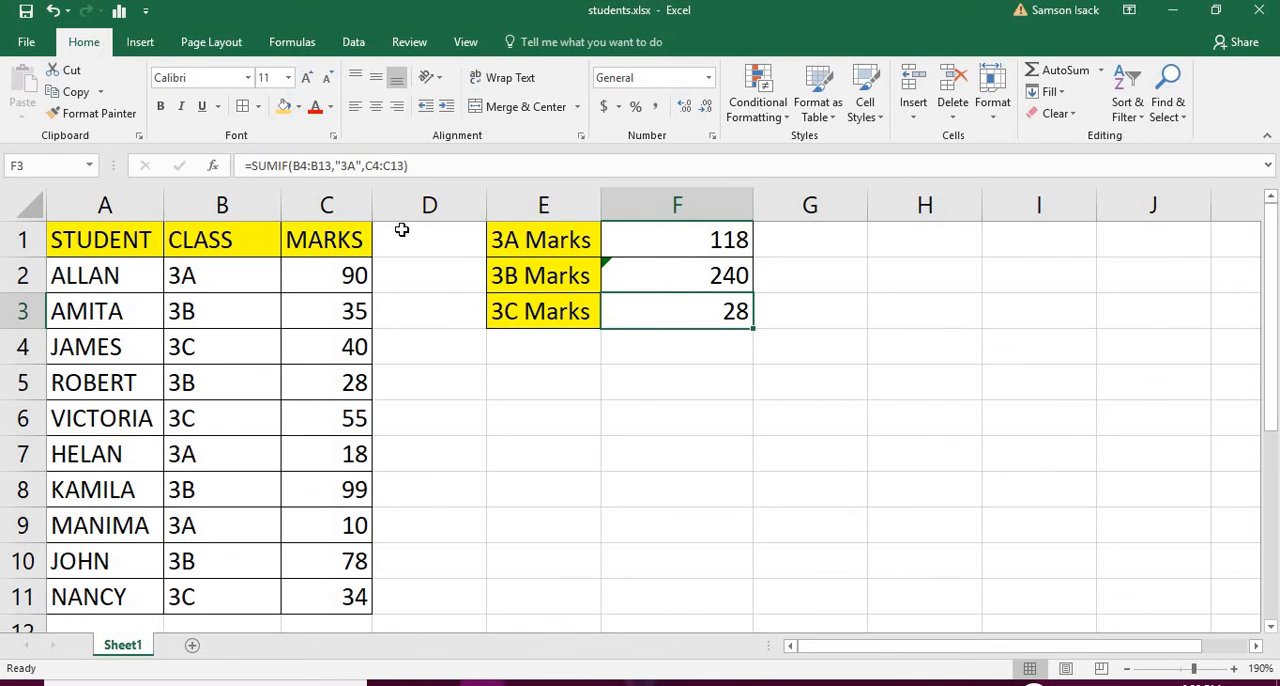
pyautogui.moveTo(329, 165); pyautogui.dragTo(292, 165)
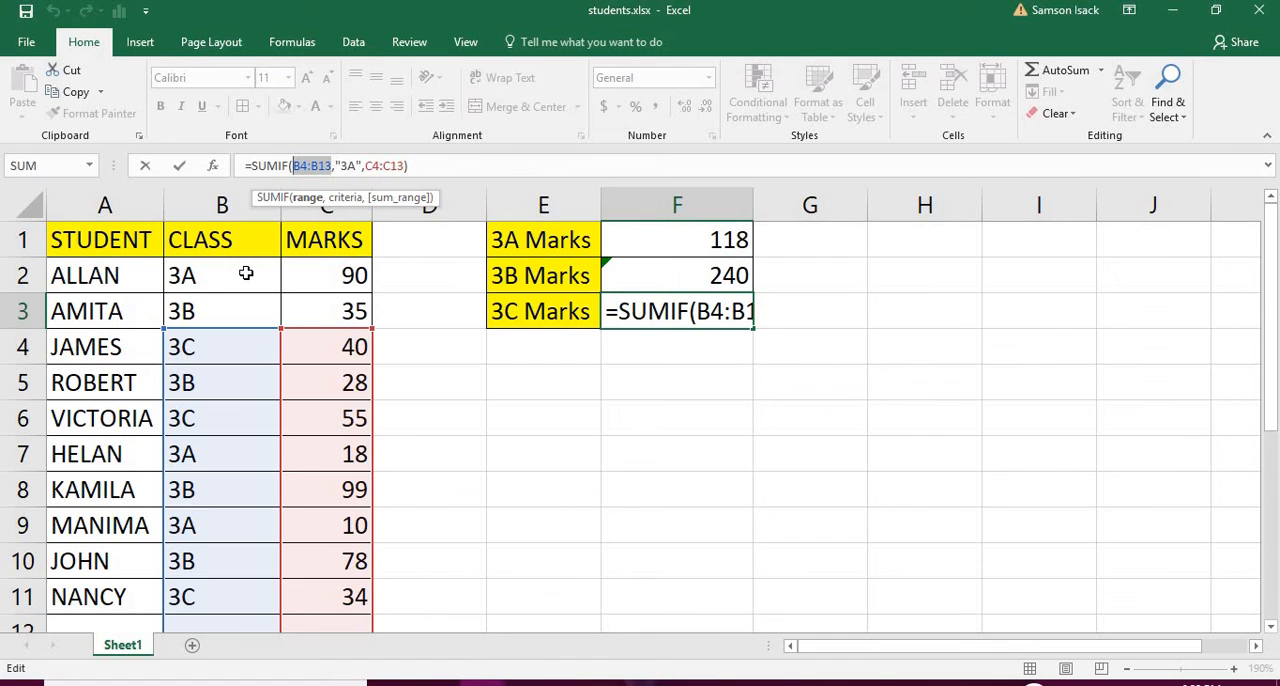
pyautogui.moveTo(246, 272); pyautogui.dragTo(249, 594)
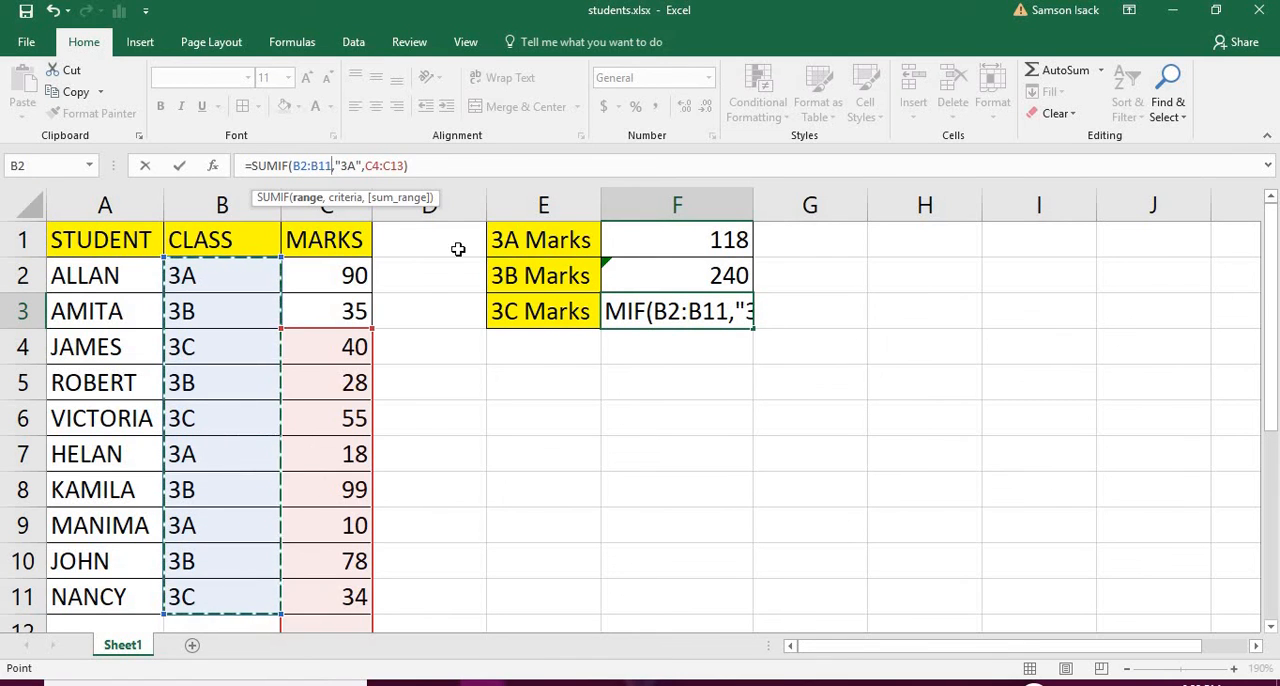
pyautogui.click(349, 165)
pyautogui.press('BackSpace')
pyautogui.write('C')
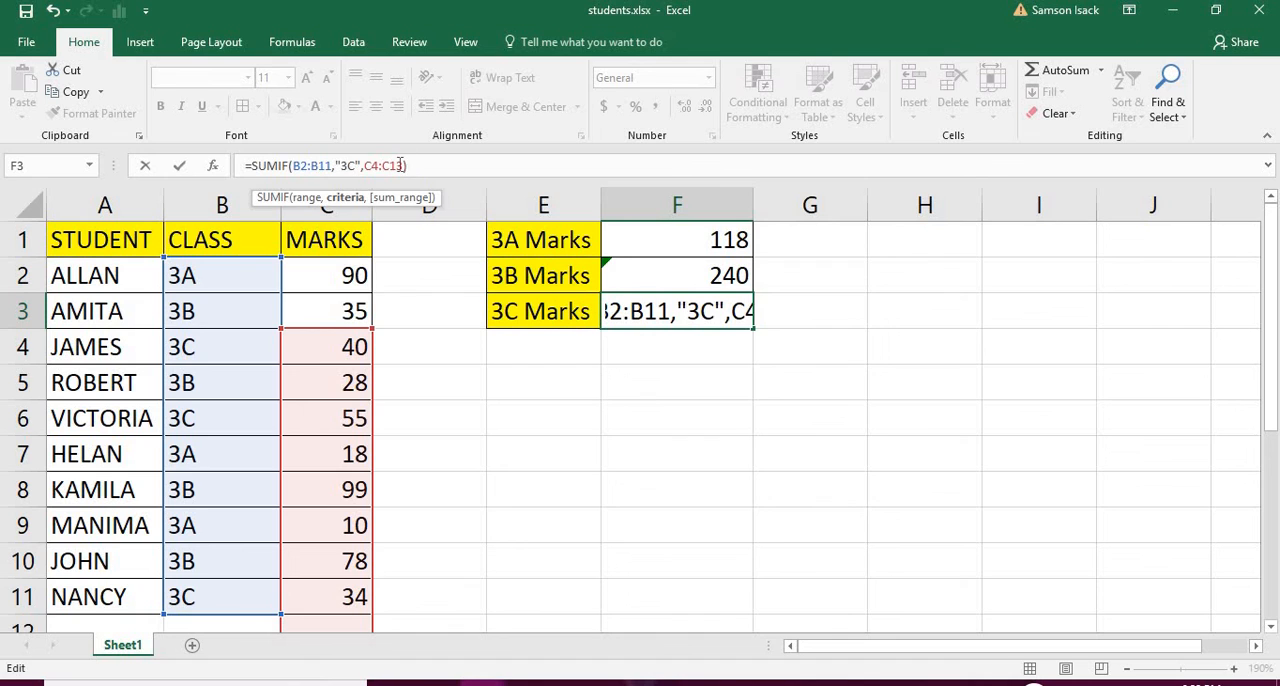
# Replace the sum range of the F3 formula with C2:C11 and confirm the formula.
pyautogui.moveTo(405, 165); pyautogui.dragTo(364, 165)
pyautogui.moveTo(343, 275); pyautogui.dragTo(326, 598)
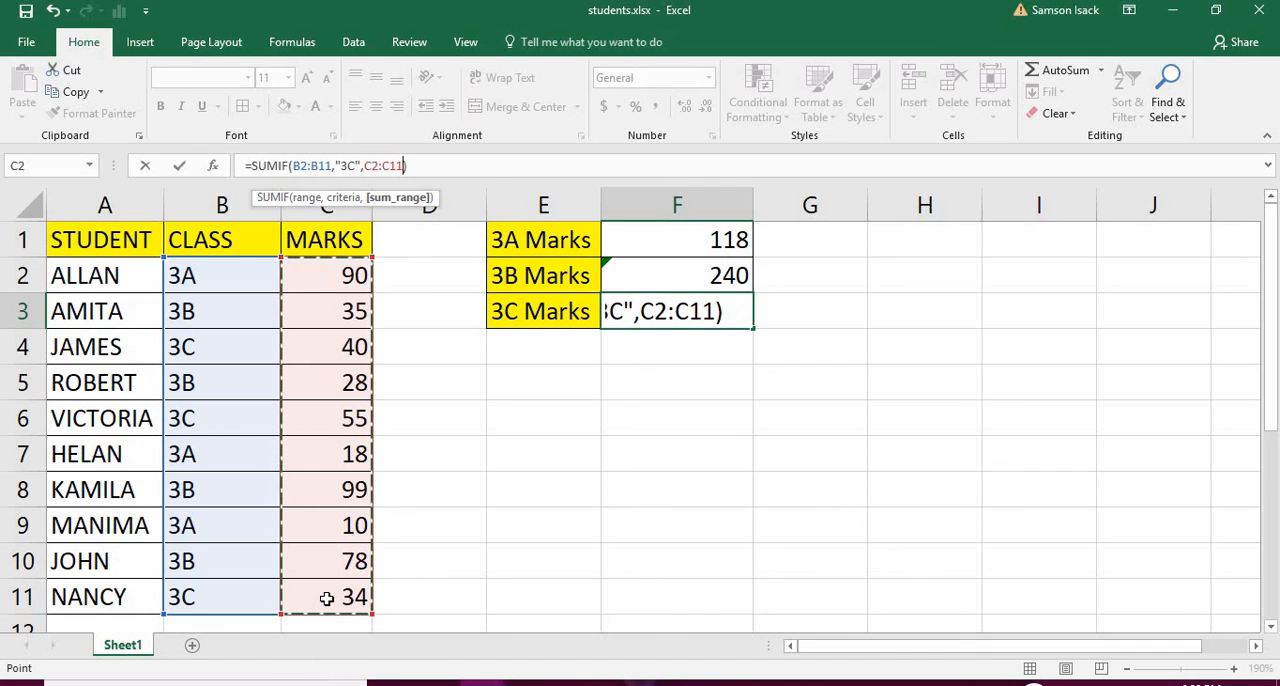
pyautogui.press('Return')
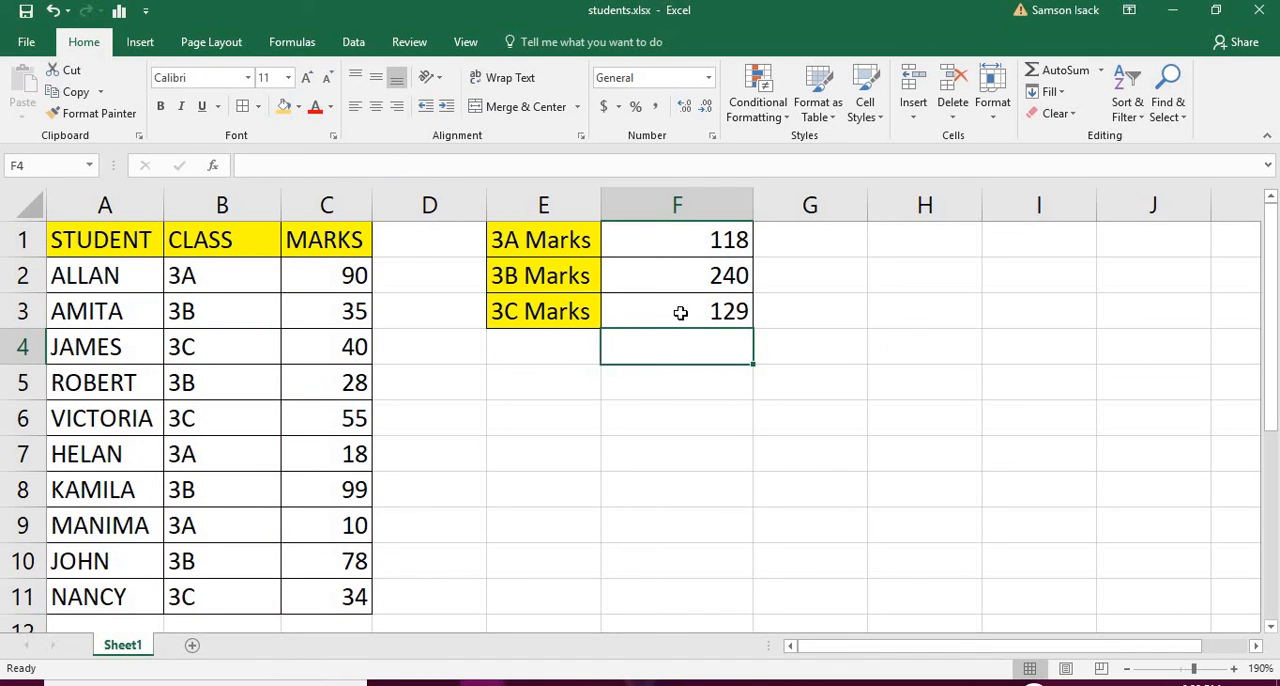
pyautogui.click(674, 245)
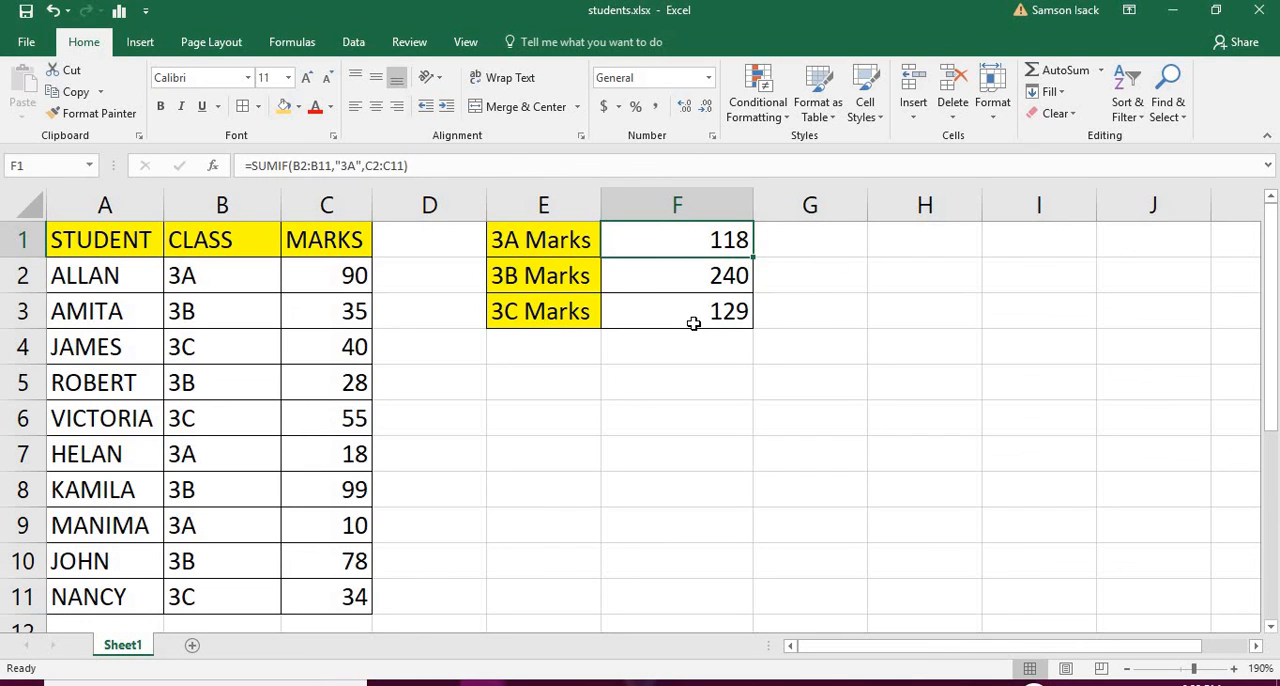
pyautogui.moveTo(693, 323); pyautogui.dragTo(543, 243)
pyautogui.click(533, 246)
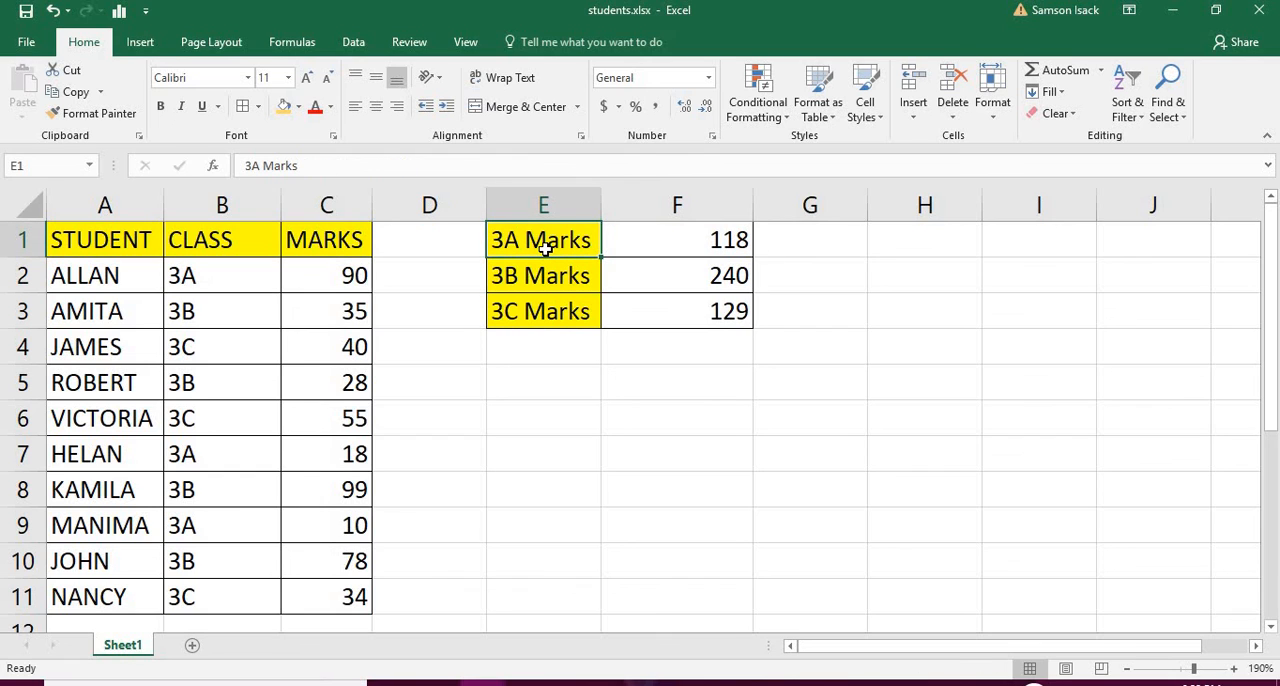
pyautogui.click(641, 241)
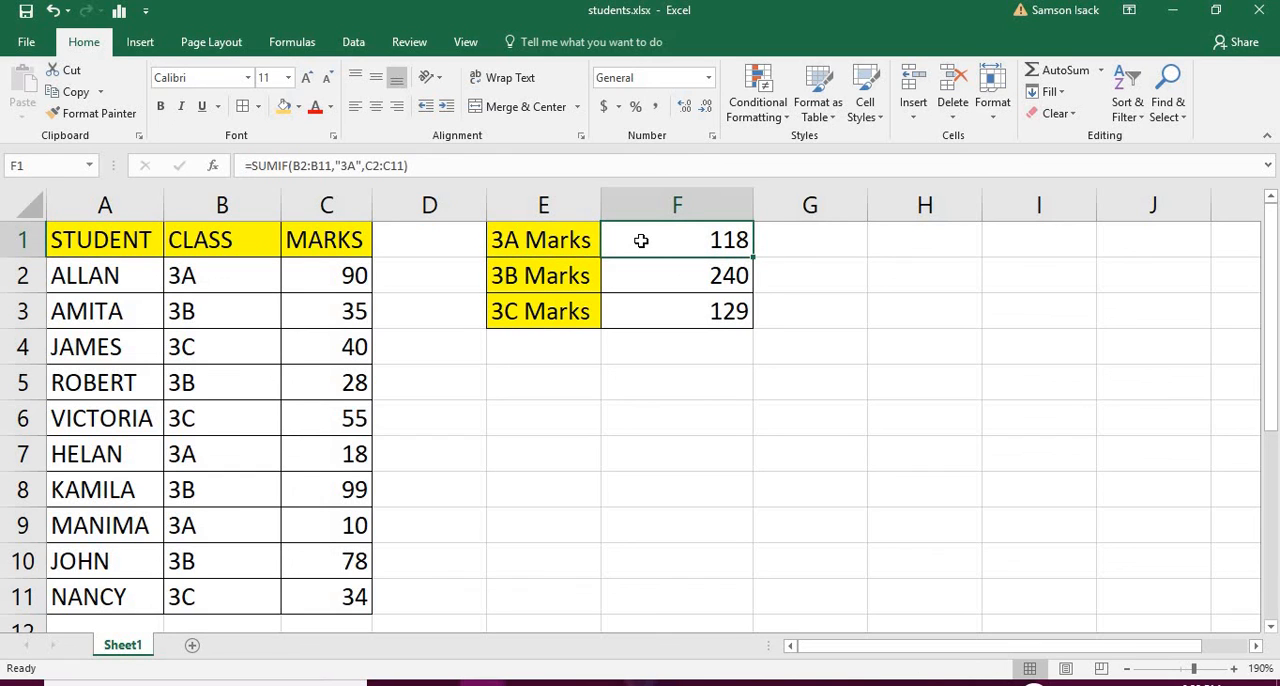